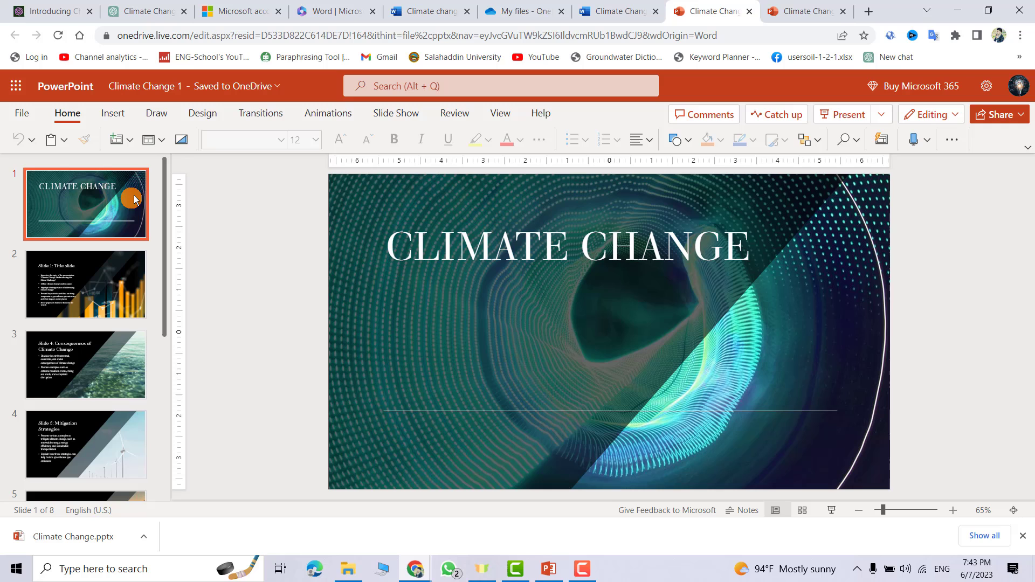
Bring up the desktop PowerPoint Climate Change deck and review slides 1, 5 and 6
left_click_drag(160, 187, 164, 241)
scroll(107, 237, "down", 4)
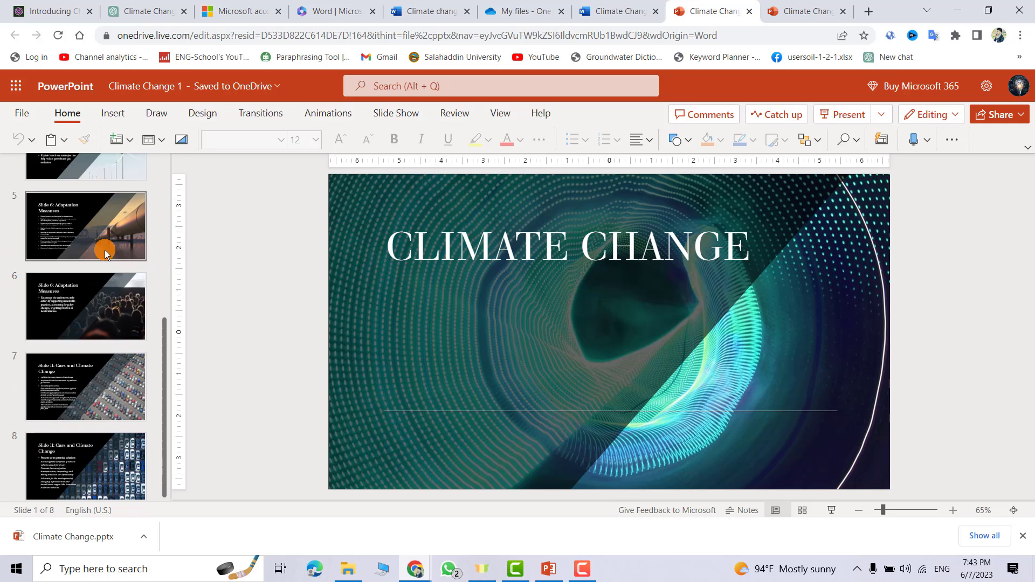
scroll(108, 264, "up", 5)
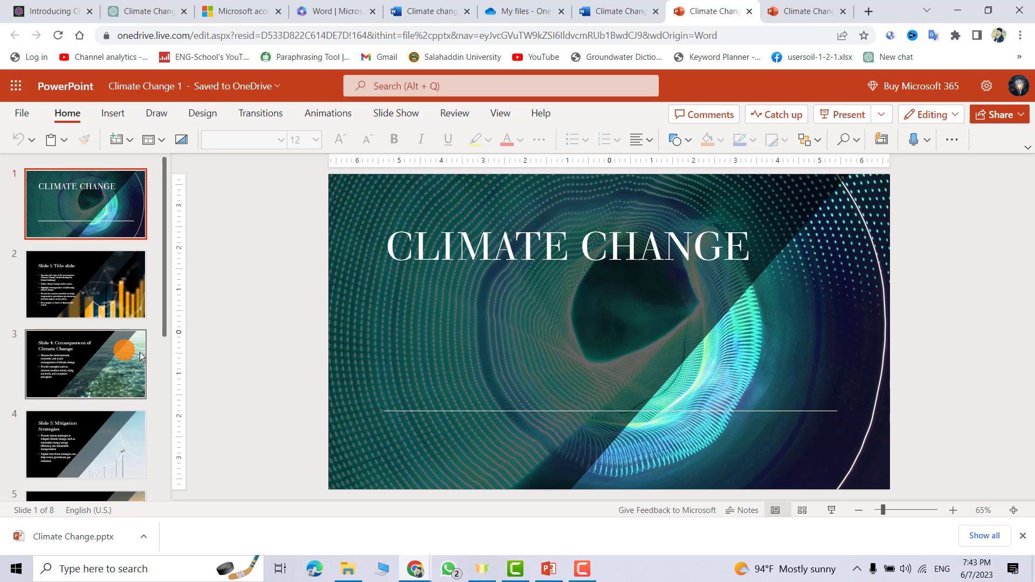
left_click(550, 569)
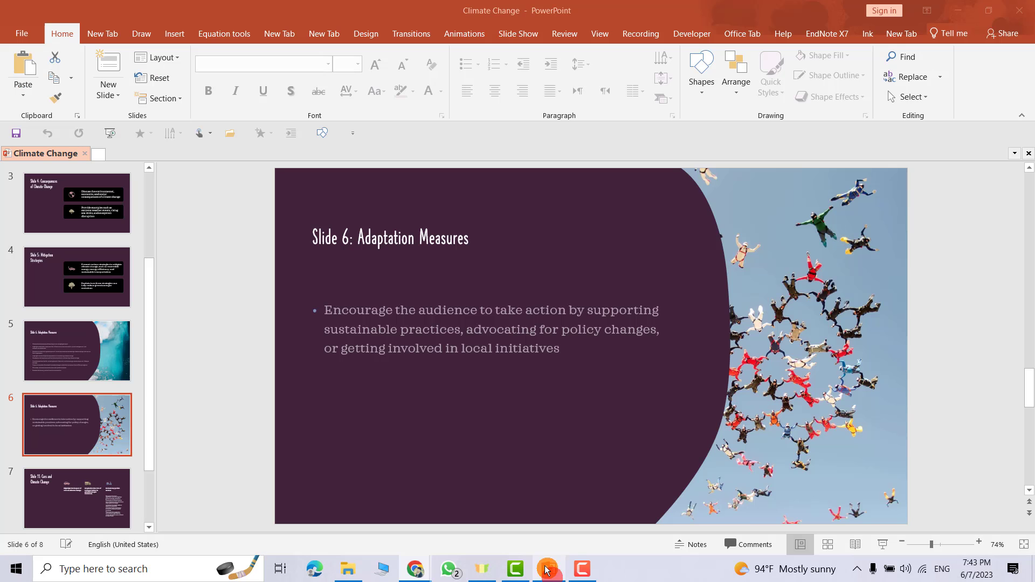
left_click_drag(151, 294, 153, 186)
left_click(111, 207)
scroll(102, 372, "down", 2)
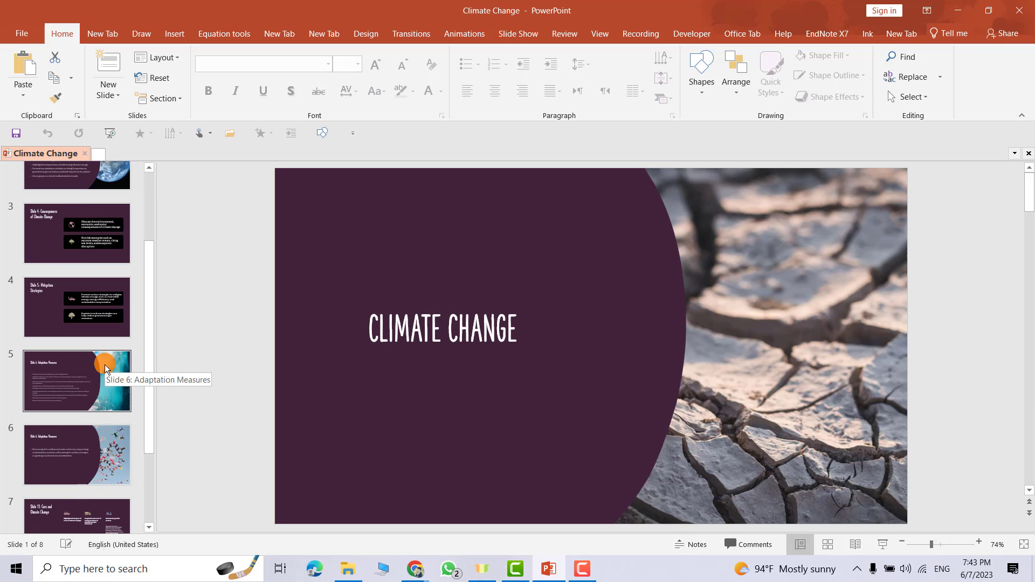
left_click(102, 372)
left_click(94, 446)
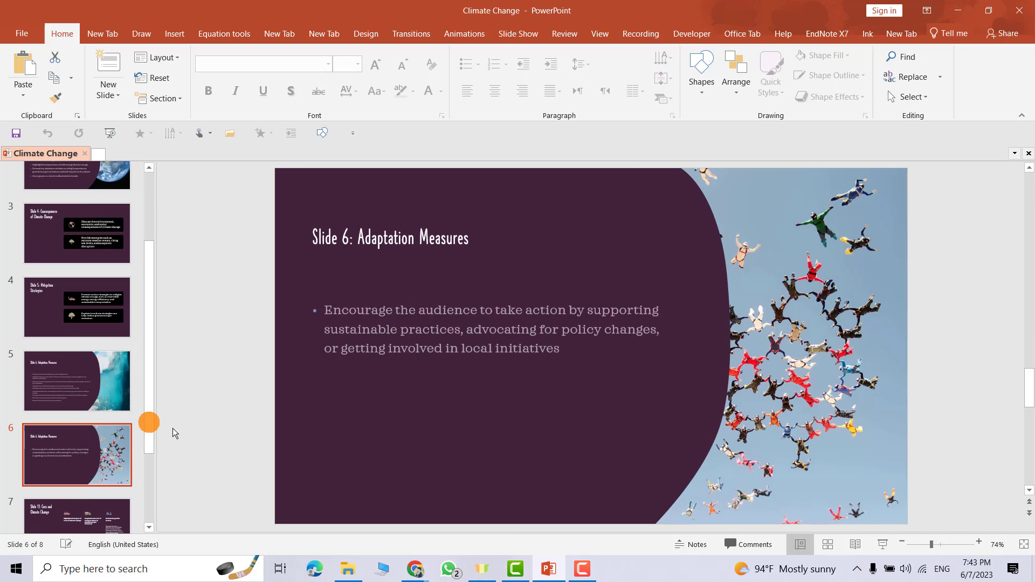
Load and browse the full gallery of export-to-presentation design themes
mouse_move(416, 568)
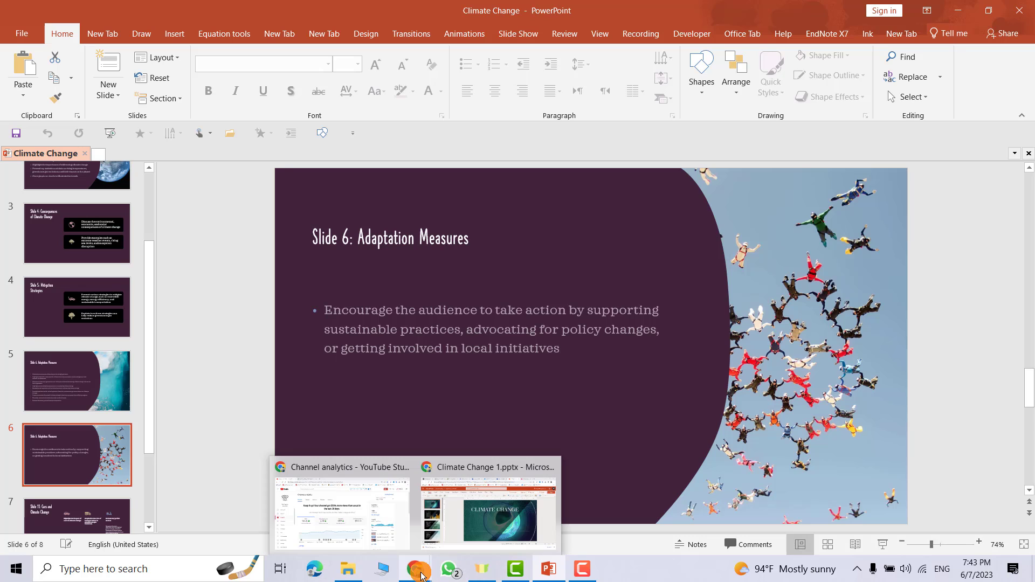
left_click(467, 531)
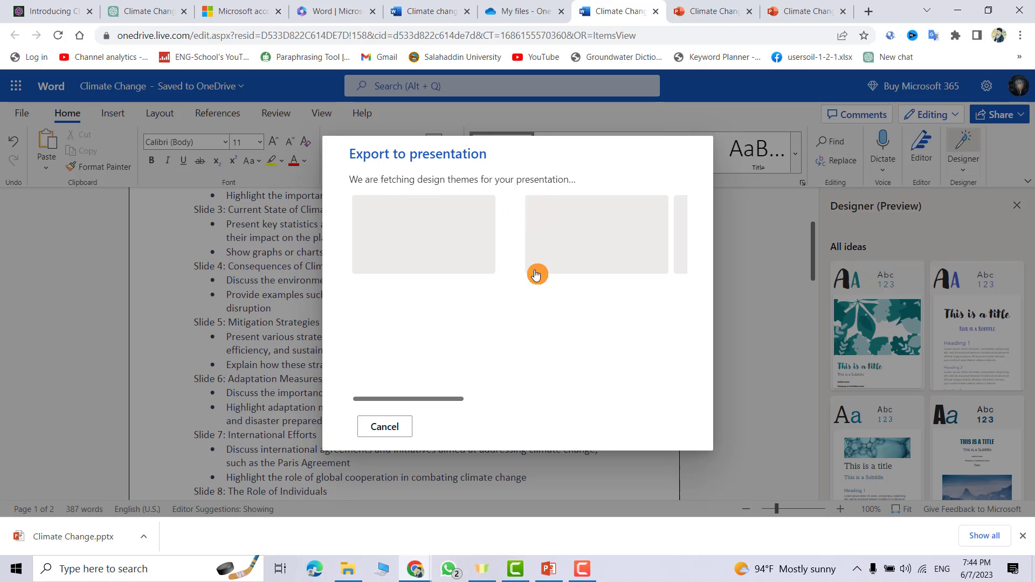
left_click(515, 306)
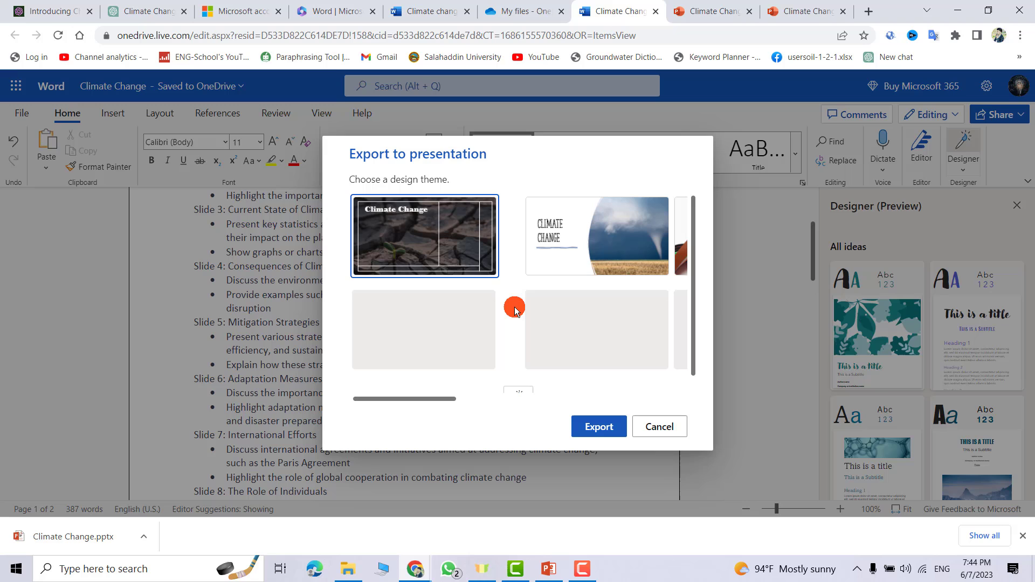
left_click_drag(396, 400, 381, 372)
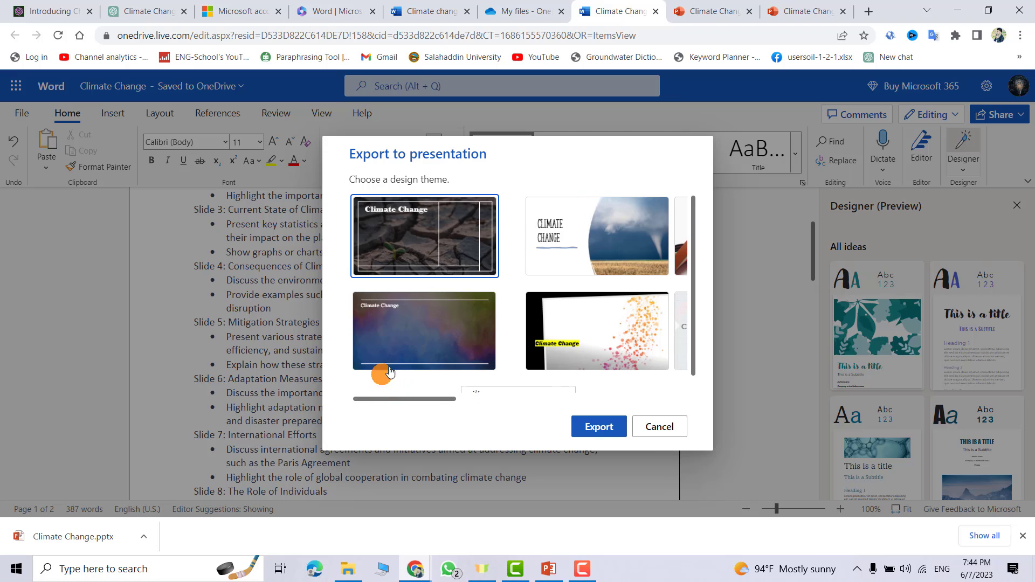
scroll(539, 270, "down", 1)
mouse_move(415, 404)
left_mouse_down()
mouse_move(405, 405)
mouse_move(430, 406)
left_mouse_up()
left_click(428, 388)
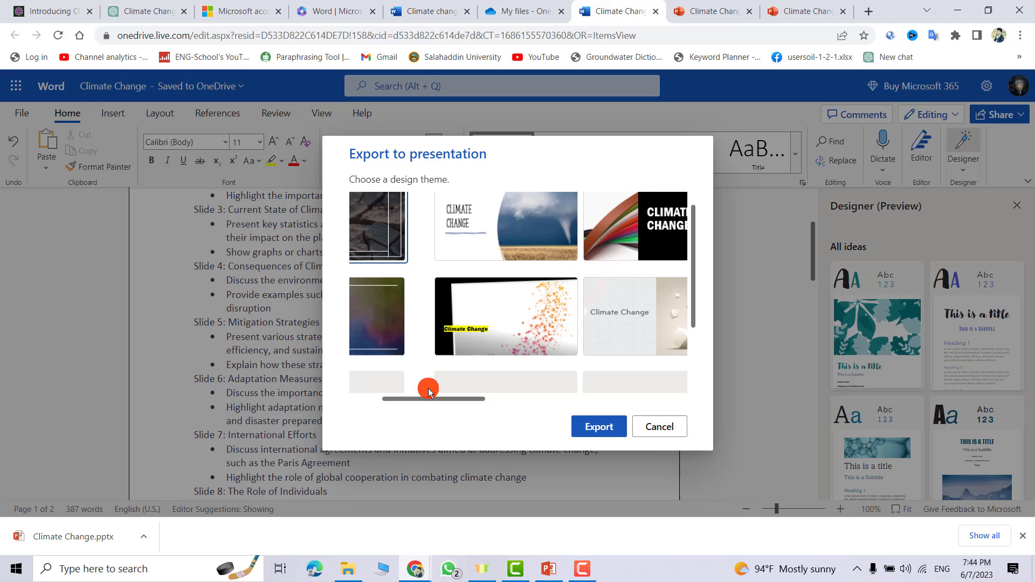
left_click_drag(409, 402, 348, 412)
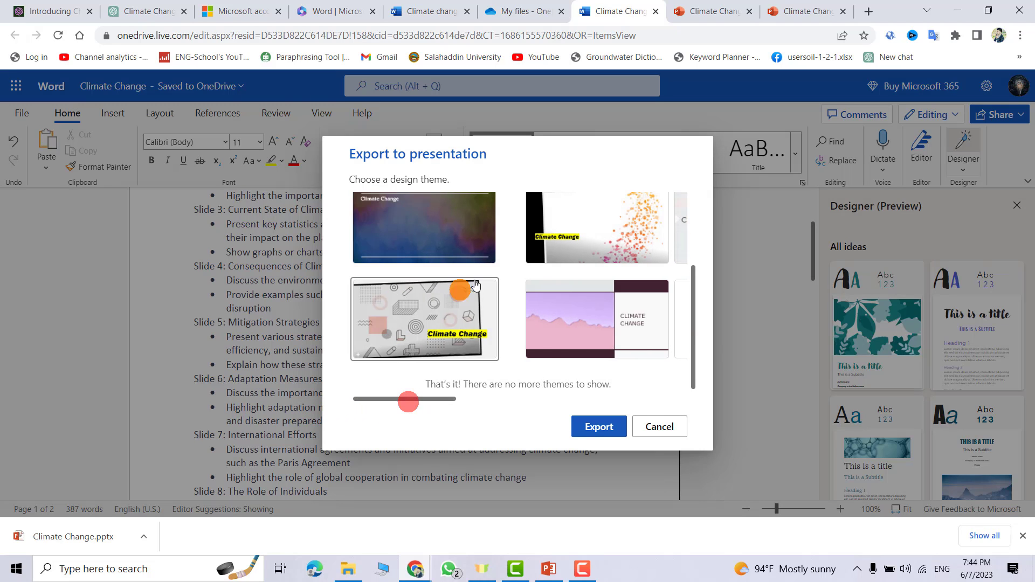
scroll(485, 277, "up", 2)
scroll(439, 388, "down", 2)
scroll(450, 357, "up", 2)
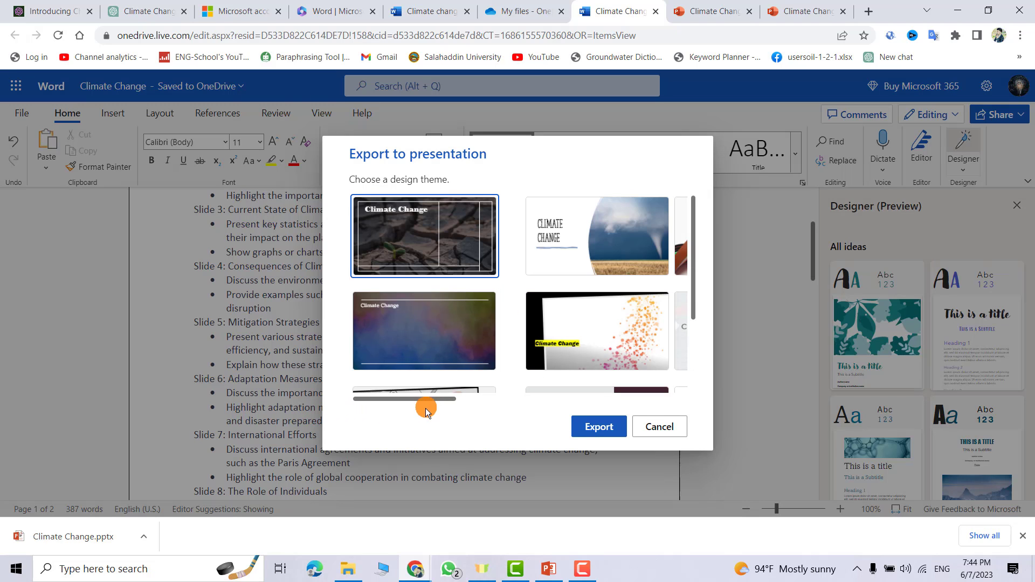
left_click_drag(424, 399, 509, 402)
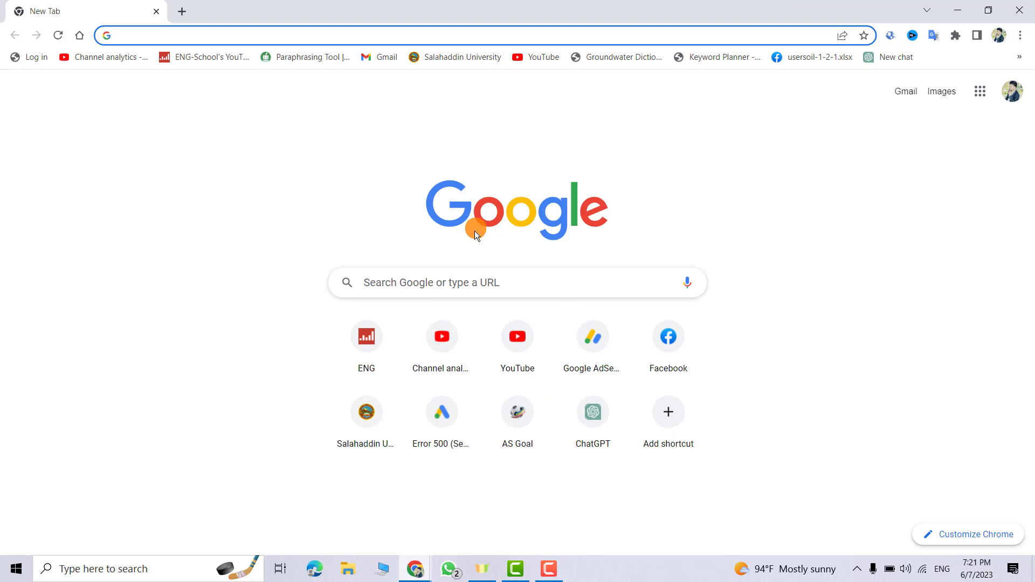
Search the web for 'chatgpt login' and open the Introducing ChatGPT result
left_click(424, 289)
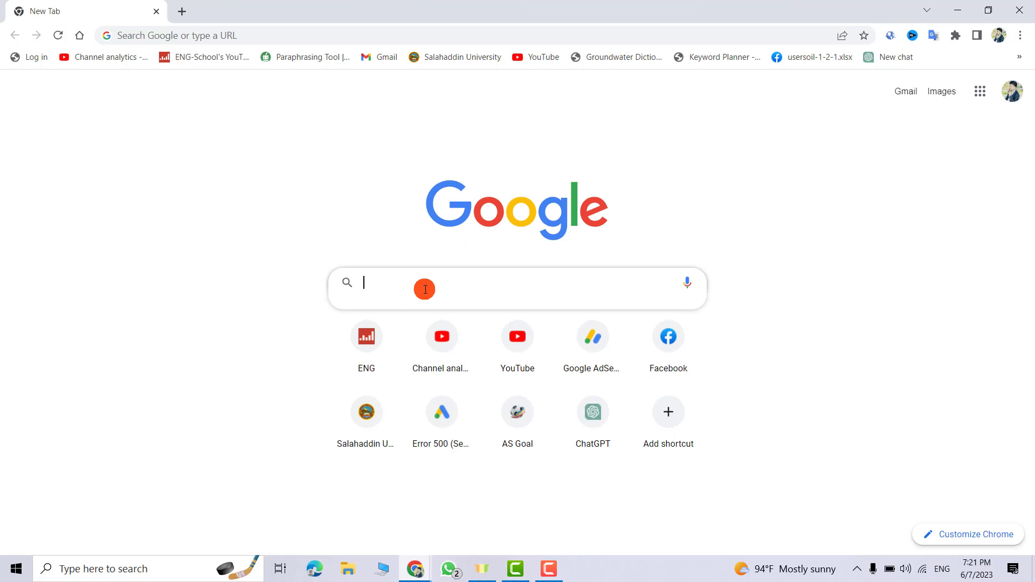
type("chatgpt login")
left_click(407, 310)
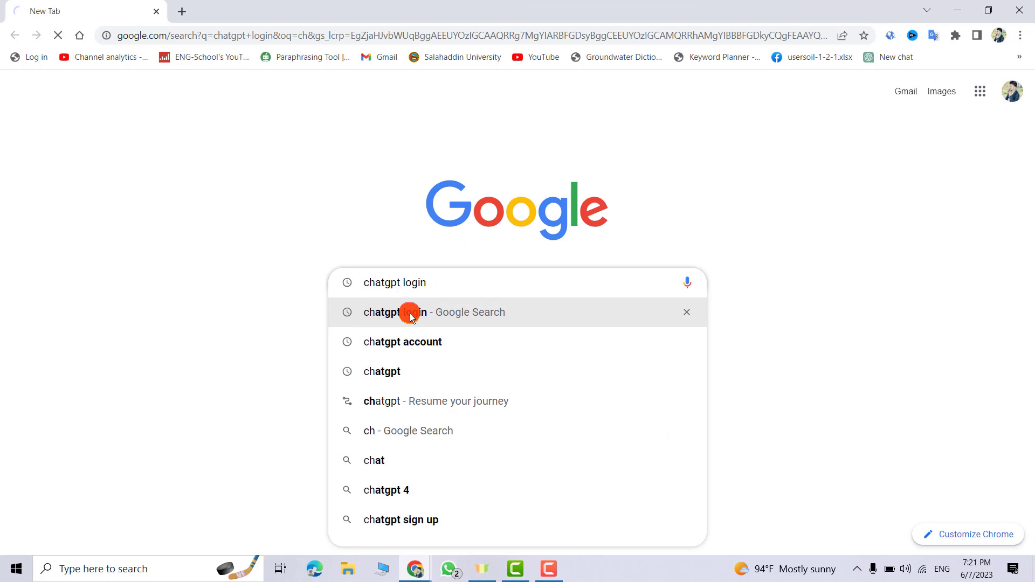
left_click(157, 214)
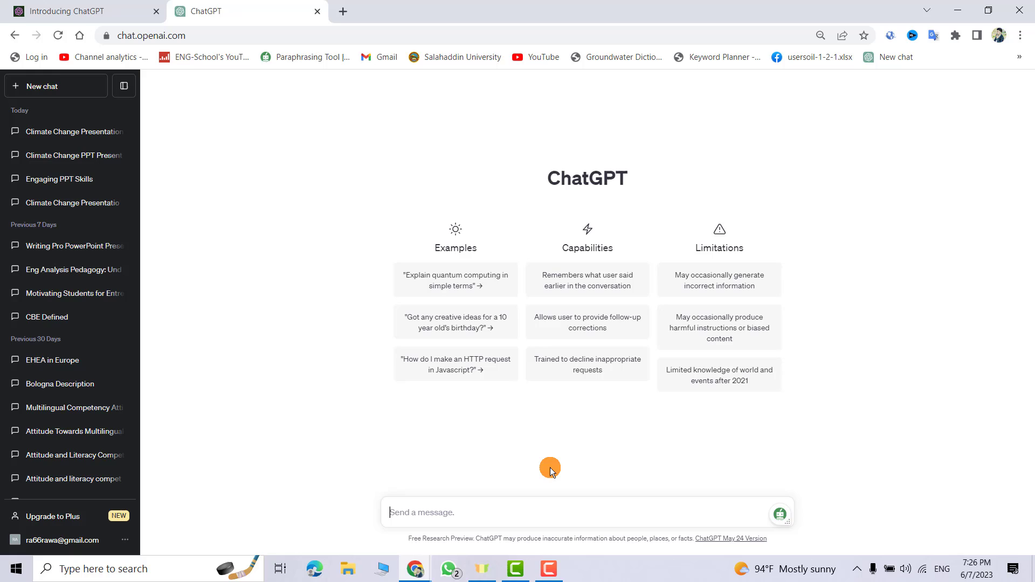
Ask ChatGPT to make a professional 10-slide PowerPoint presentation about climate change
left_click(515, 514)
type("make a p")
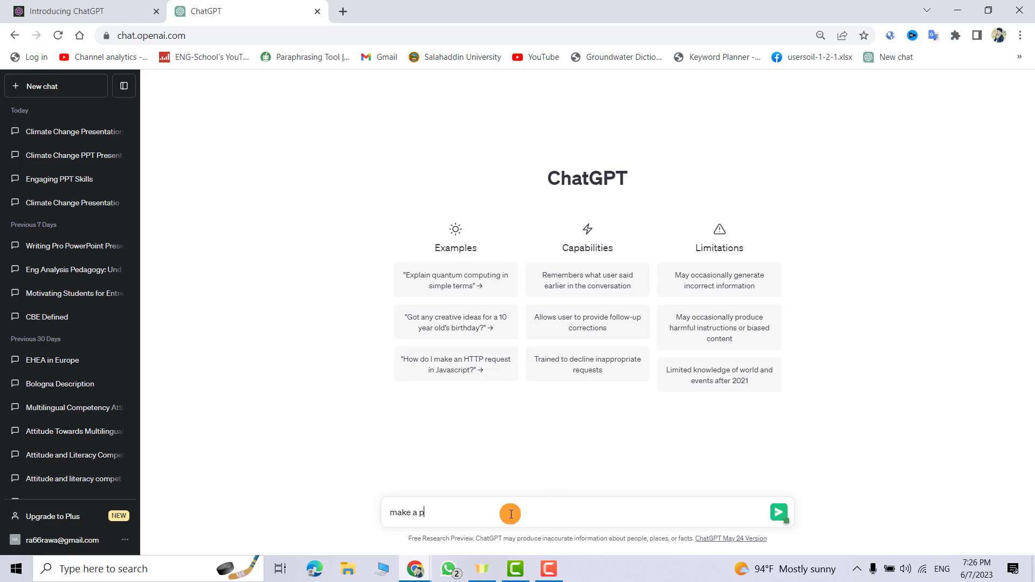
type("rofessional powerpoint present")
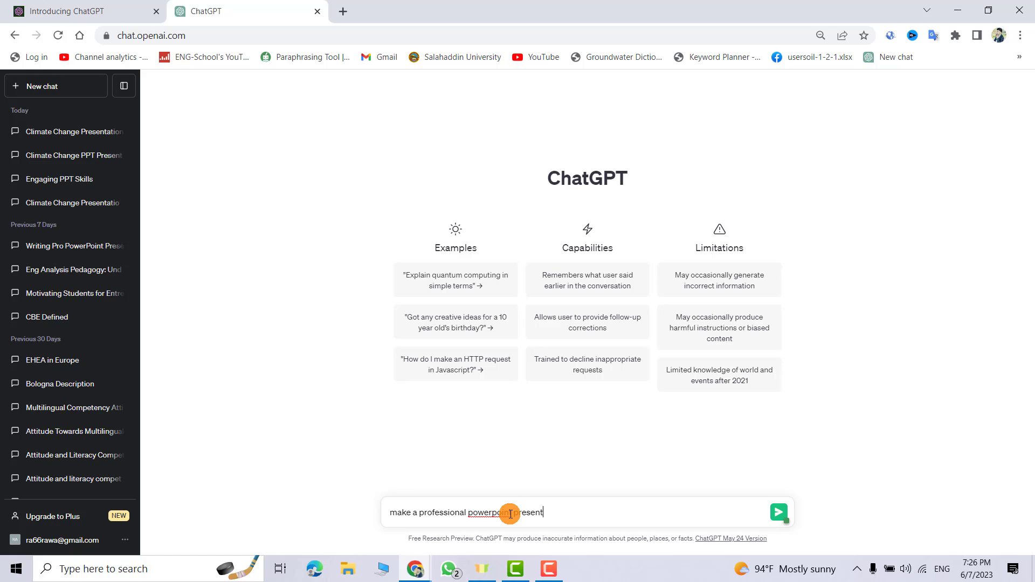
type("ation 10 slides about climate change")
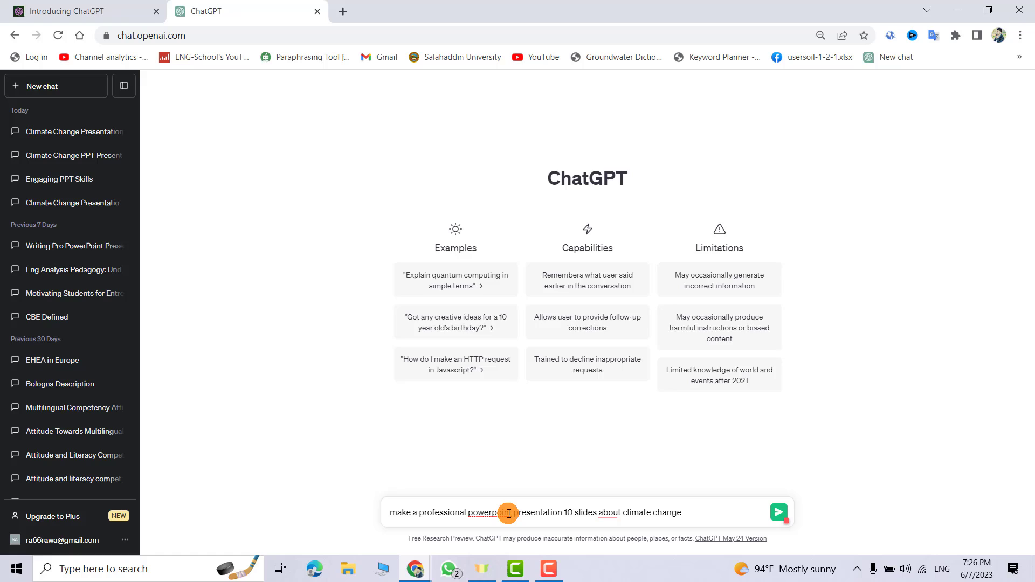
key("Return")
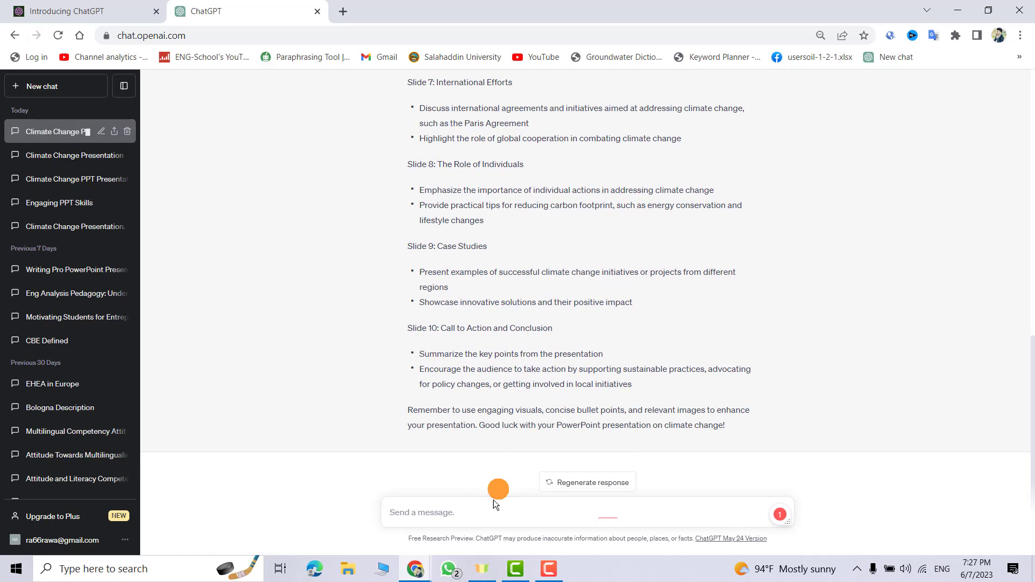
left_click(451, 518)
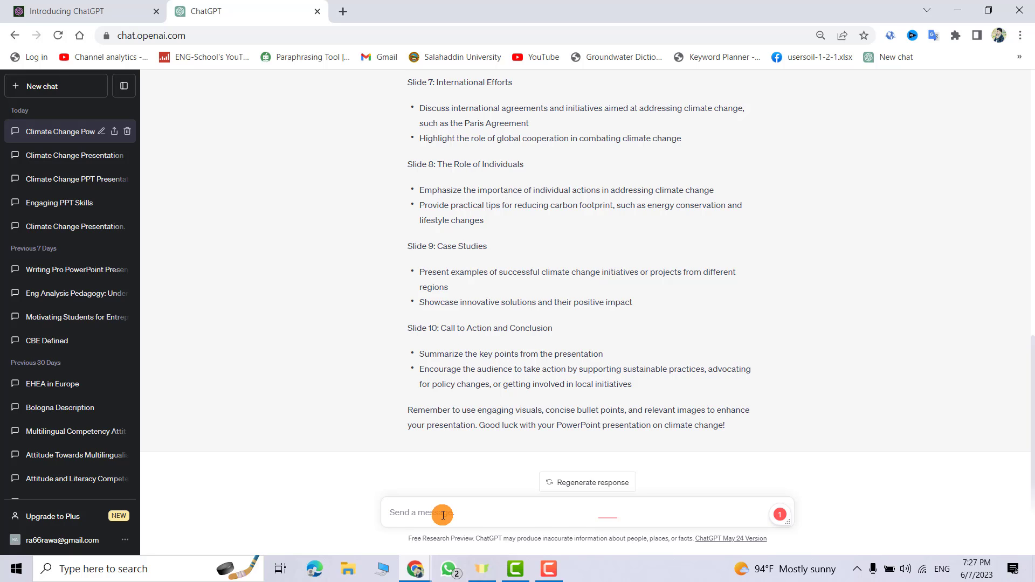
Request a brief Slide 11 on cars' climate effect, then select the outline from Slide 1 onward
type("ad")
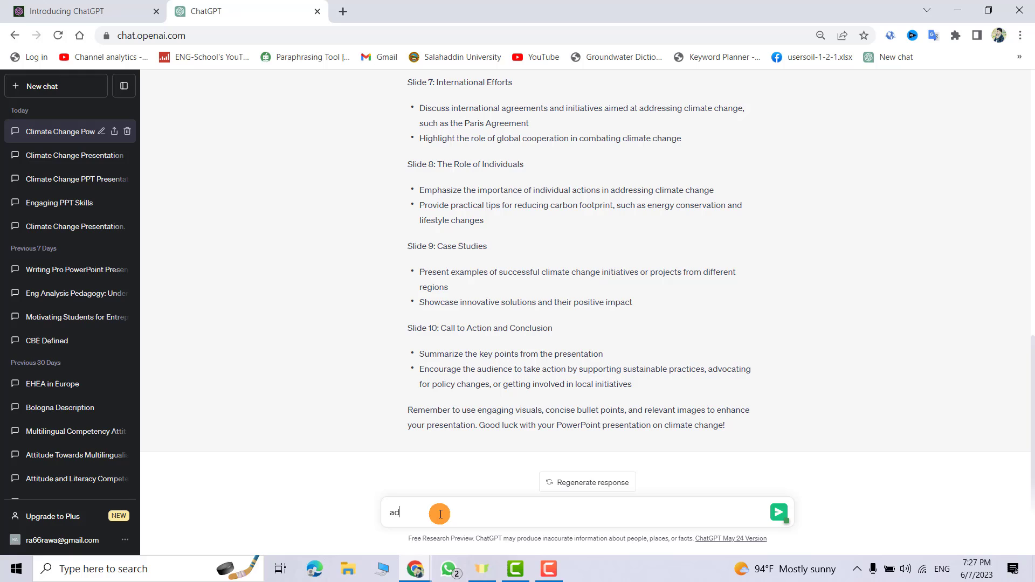
type("d slide 11 about ")
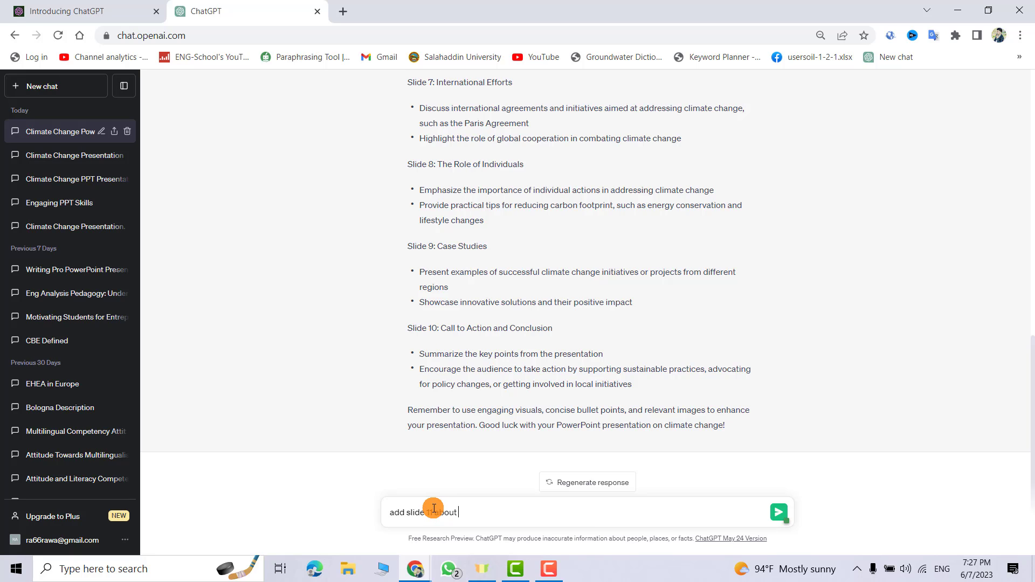
type("cars effect on climate change")
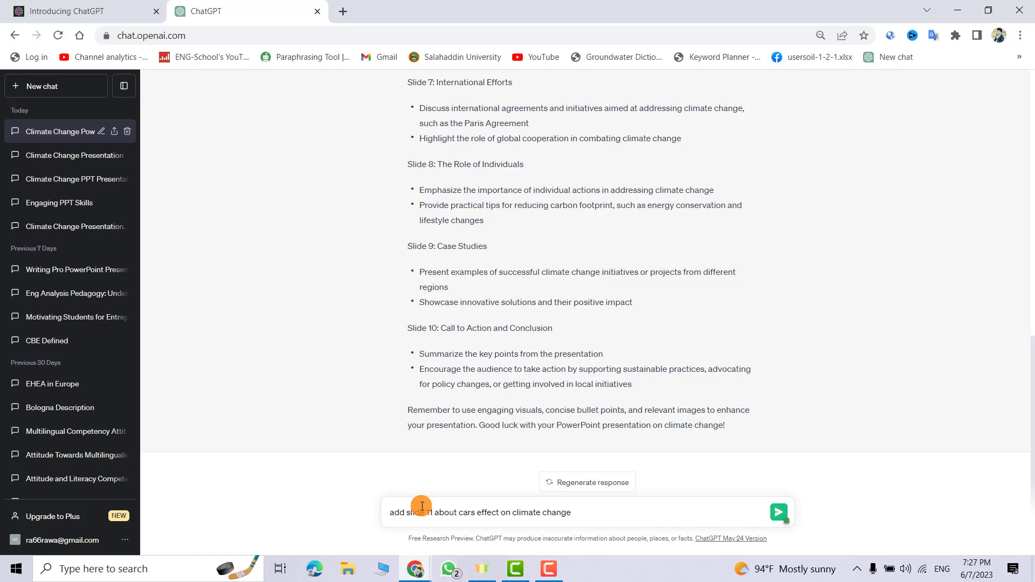
type(" briefly")
key("Return")
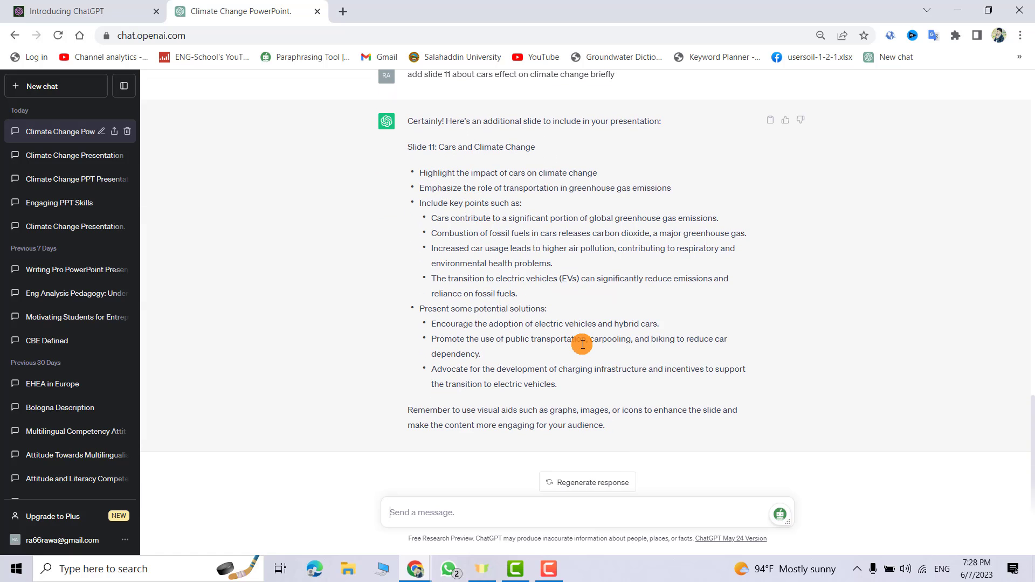
scroll(582, 344, "up", 20)
left_click_drag(404, 205, 669, 416)
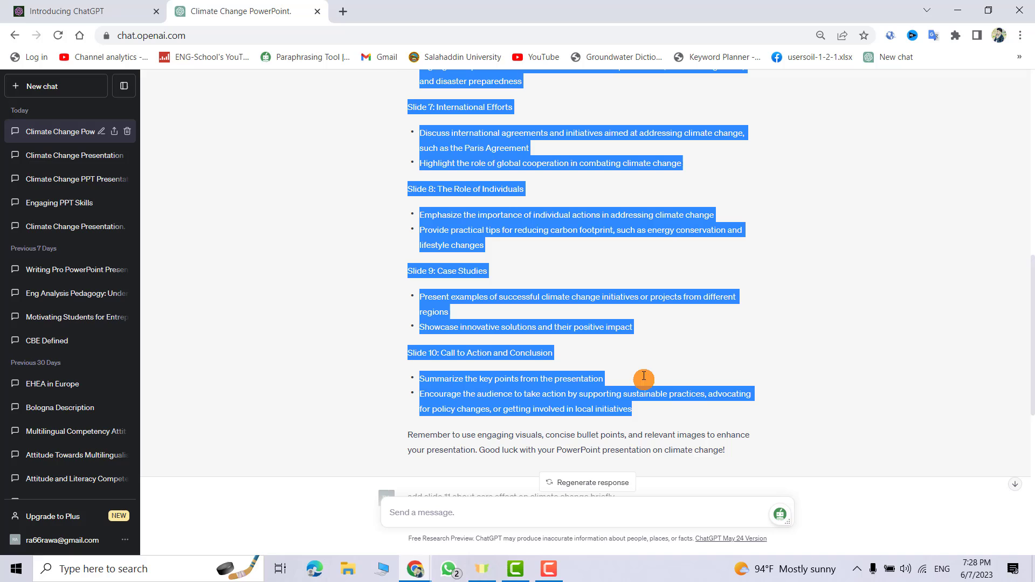
In a new tab, search Google for 'microsoft account' and open the account.microsoft.com page
left_click(349, 12)
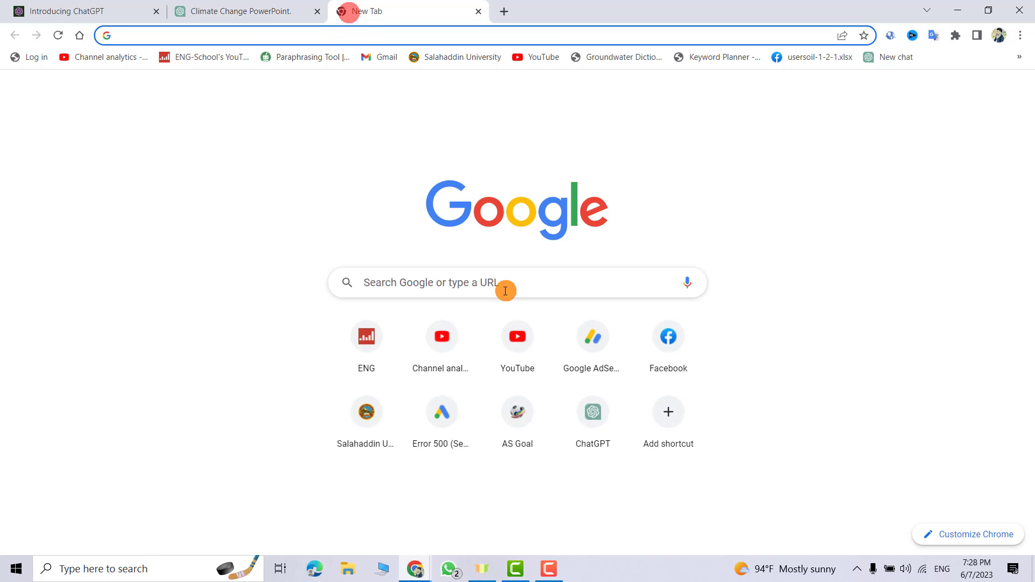
left_click(489, 286)
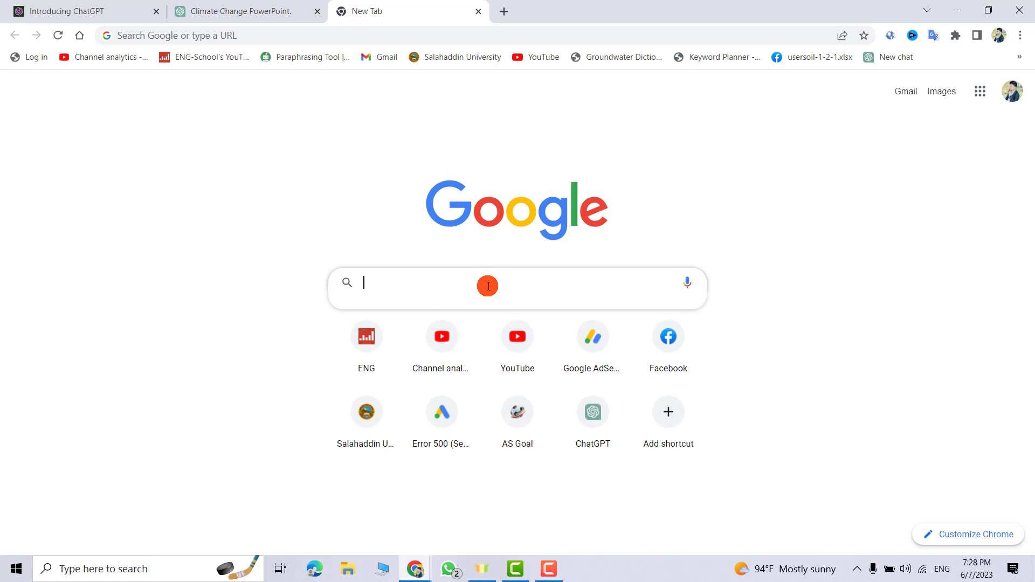
type("mi")
left_click(414, 314)
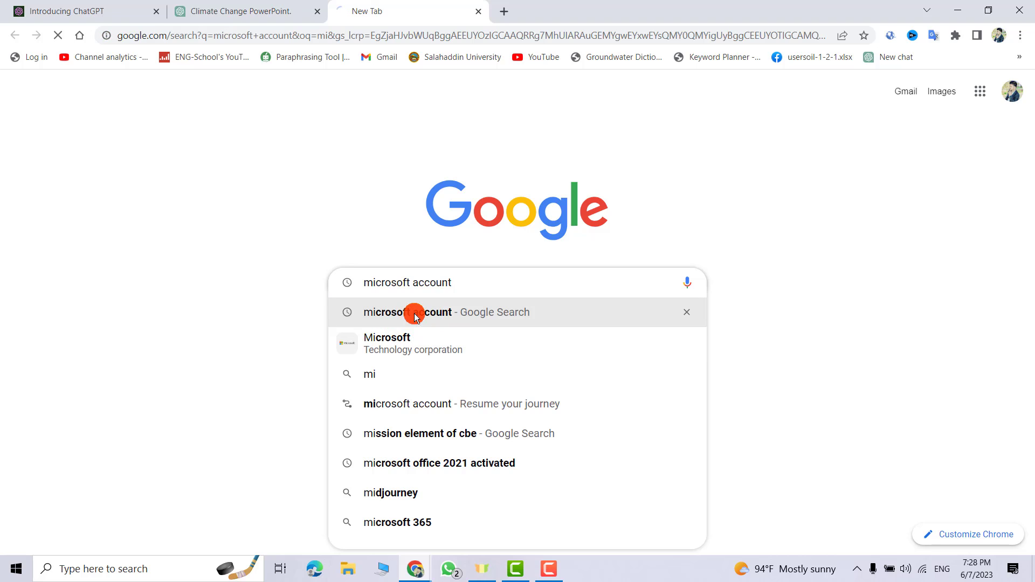
left_click(213, 214)
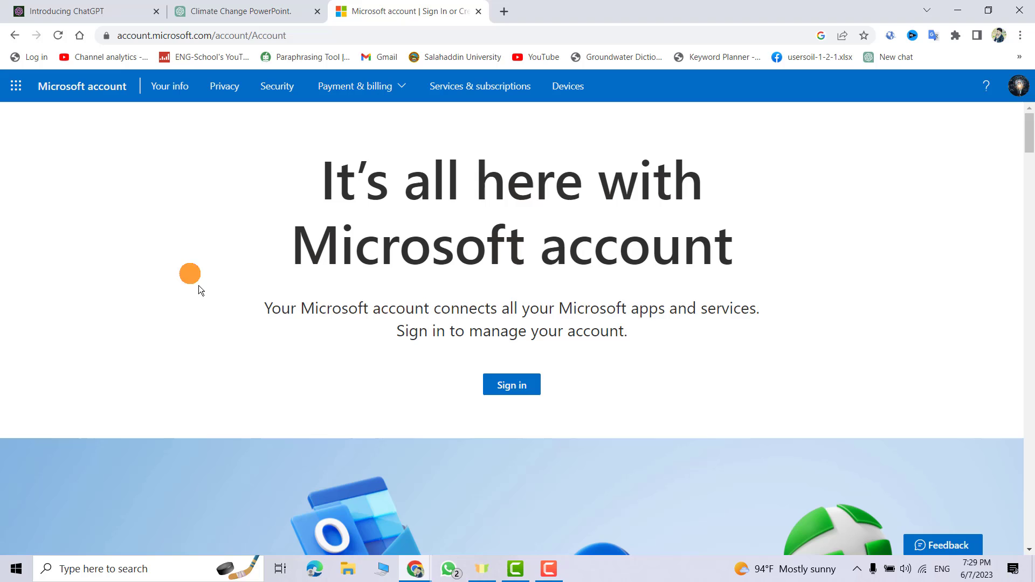
Launch Word from the Microsoft 365 app launcher and create a new blank document
left_click(14, 87)
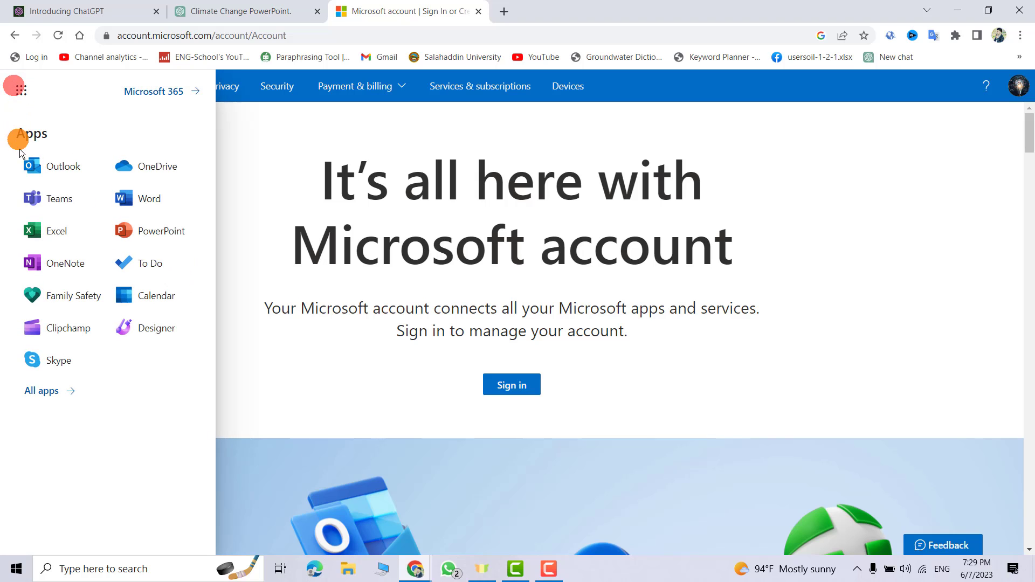
left_click(146, 207)
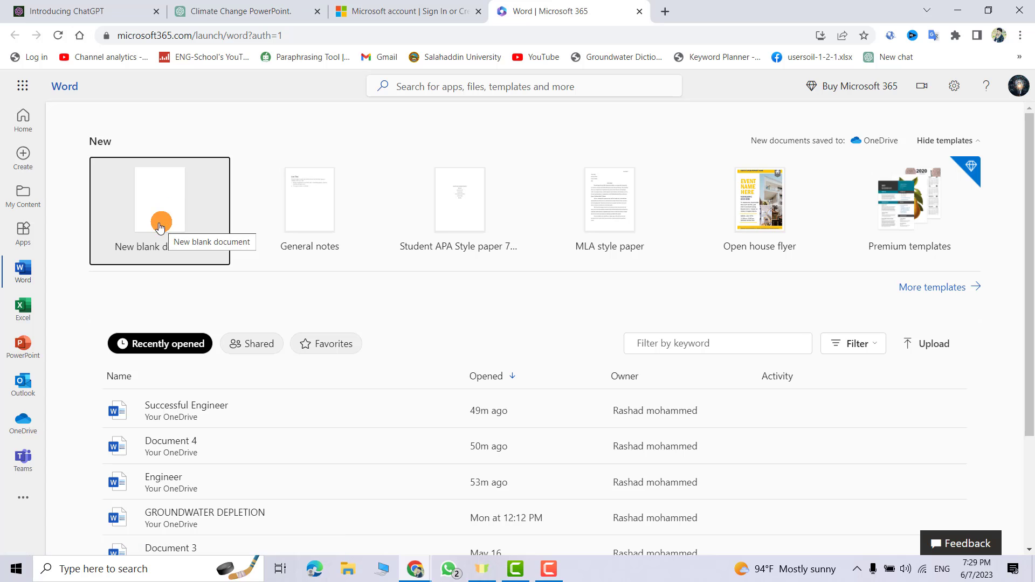
left_click(157, 220)
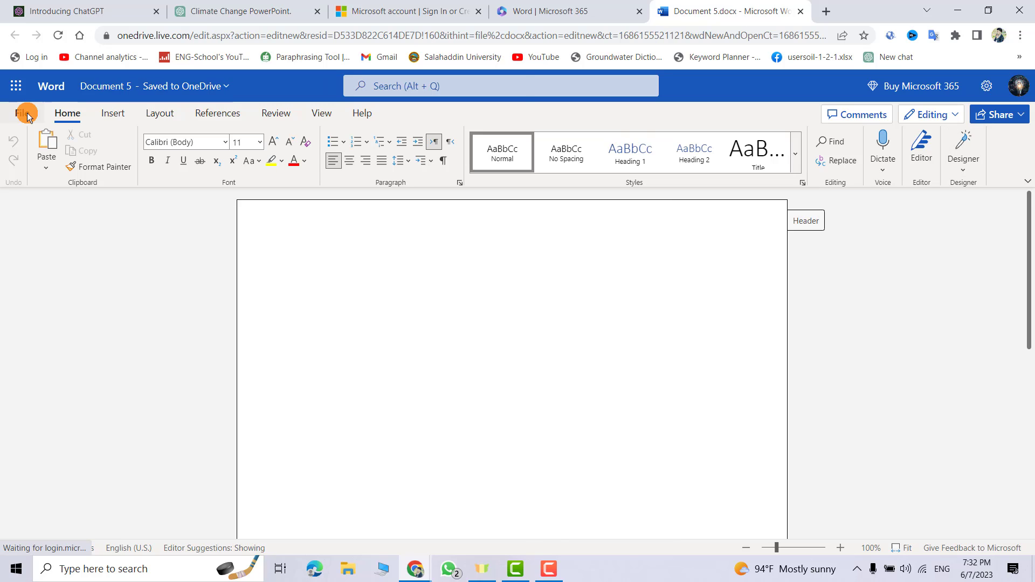
Rename the blank document to 'Climate change' and open its OneDrive folder
left_click(22, 113)
left_click(61, 267)
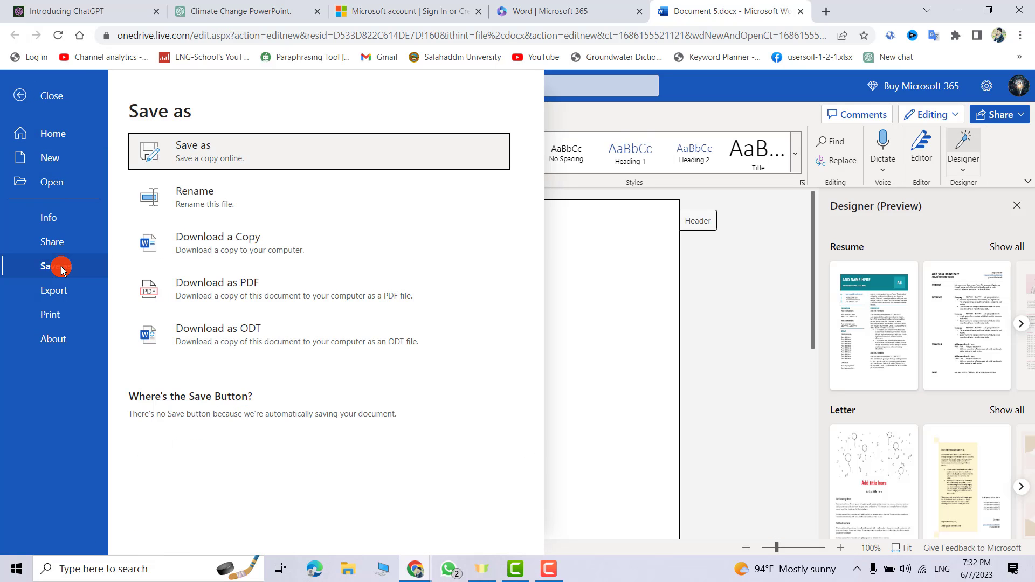
left_click(212, 202)
type("Climate change")
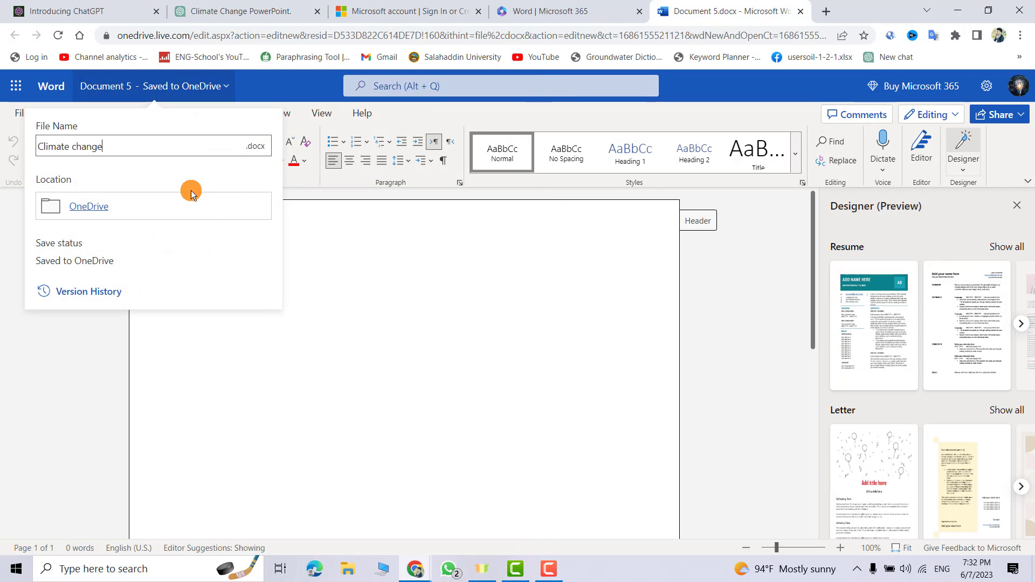
key("Return")
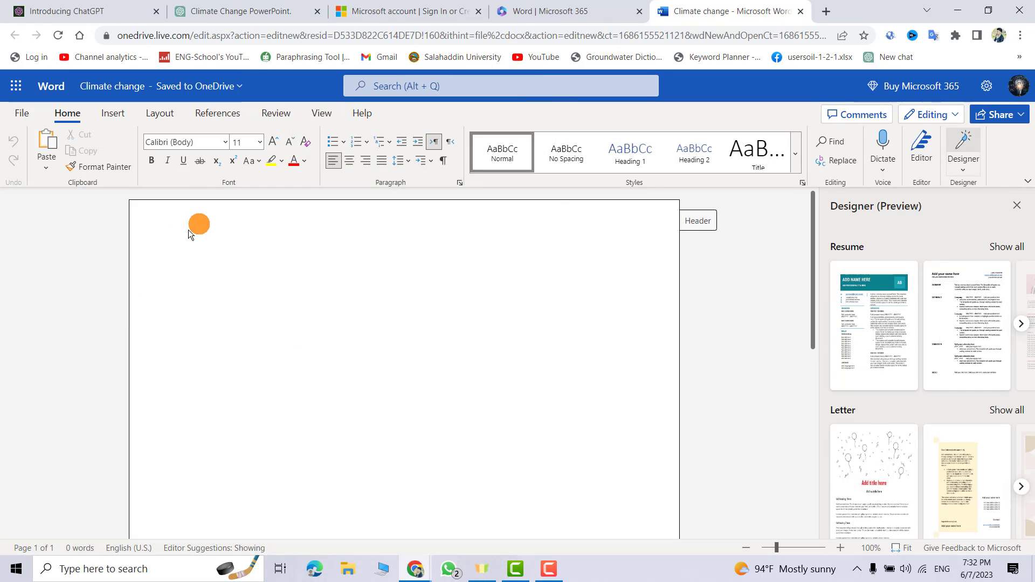
left_click(109, 91)
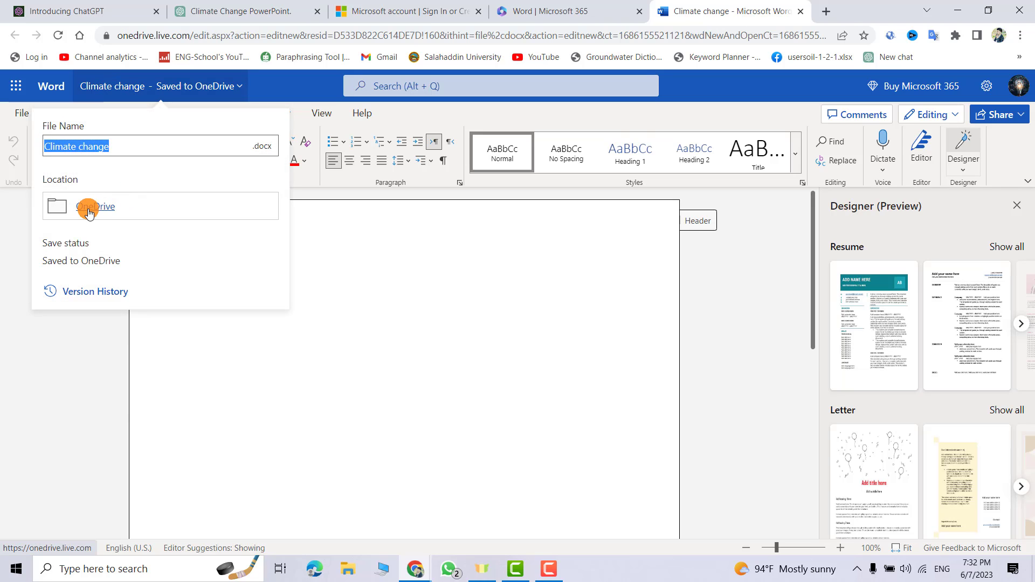
left_click(89, 208)
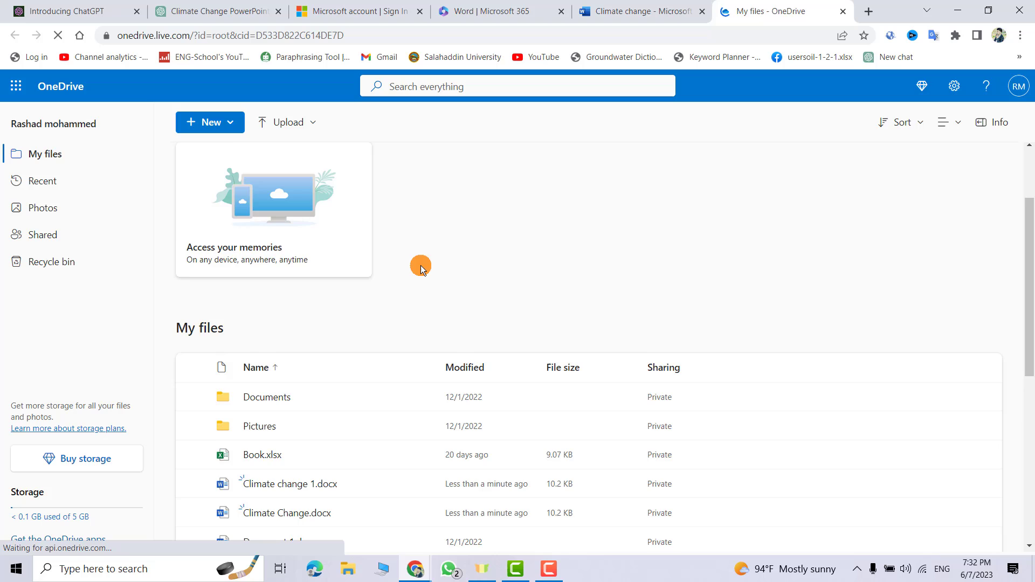
Open Climate Change.docx from My files, then switch back to the ChatGPT outline
scroll(421, 266, "down", 2)
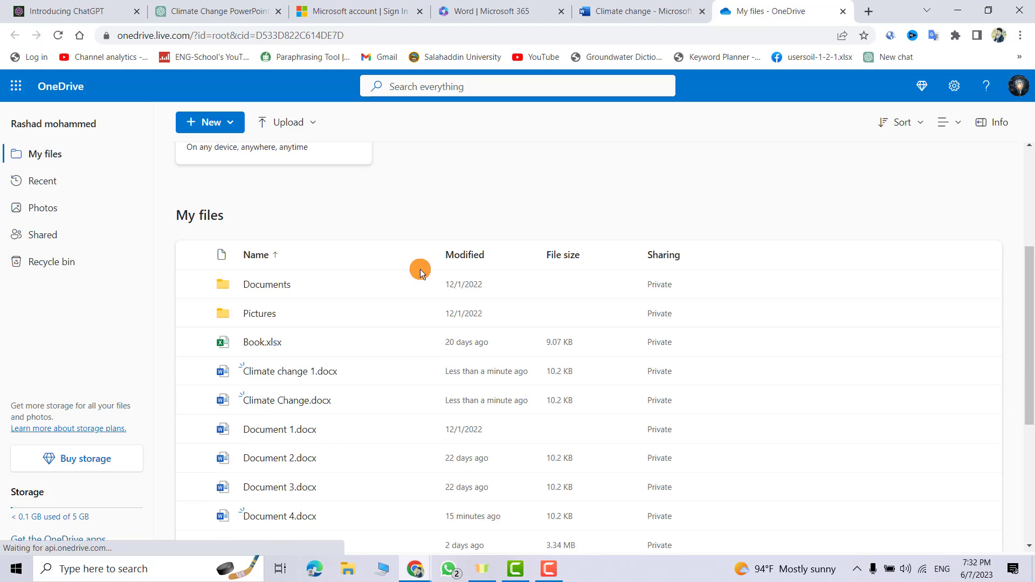
left_click(272, 405)
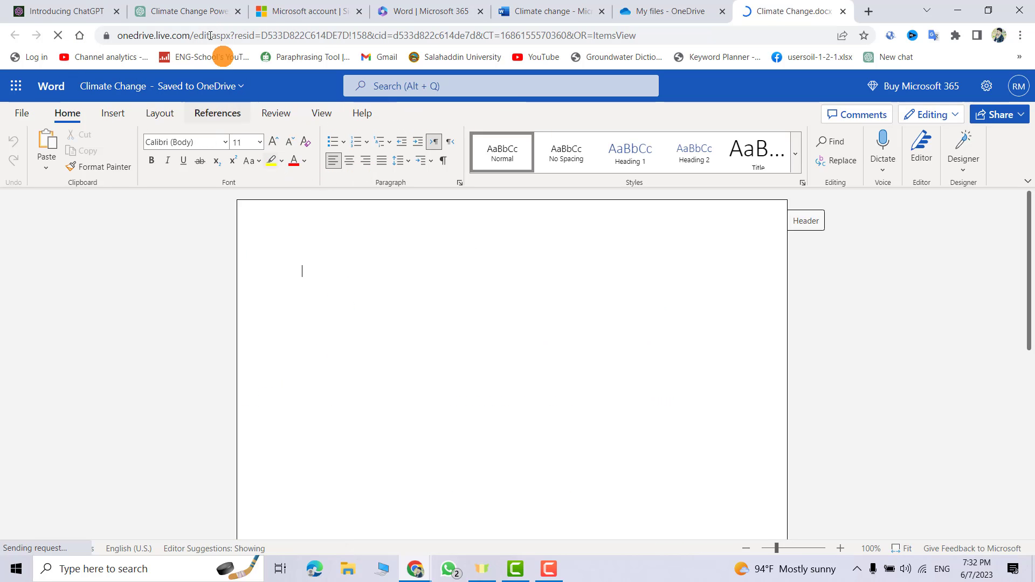
left_click(185, 10)
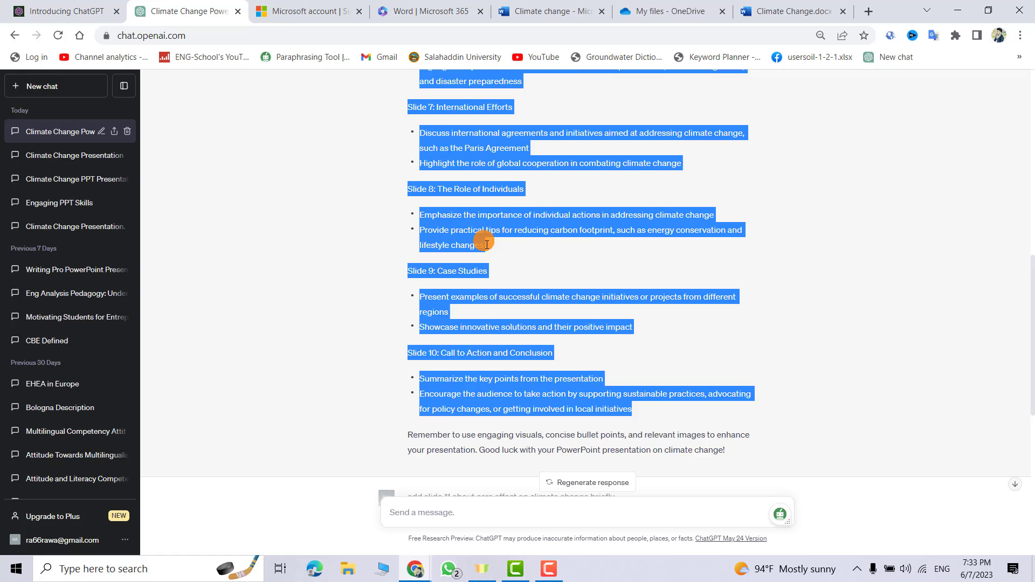
Scroll through ChatGPT's outline to confirm the selection, then switch to Climate Change.docx
scroll(488, 219, "up", 4)
scroll(488, 218, "up", 6)
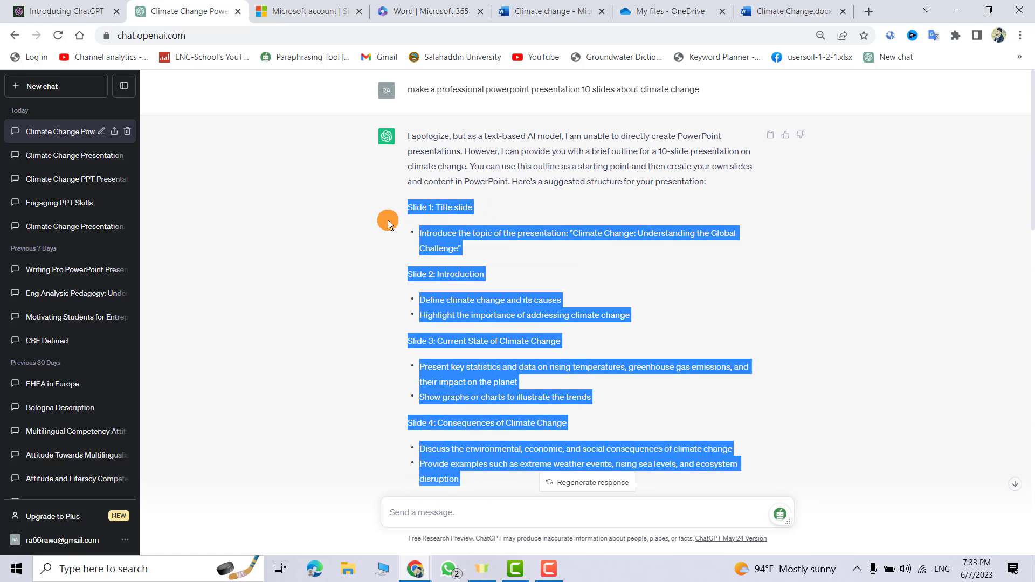
scroll(474, 269, "down", 10)
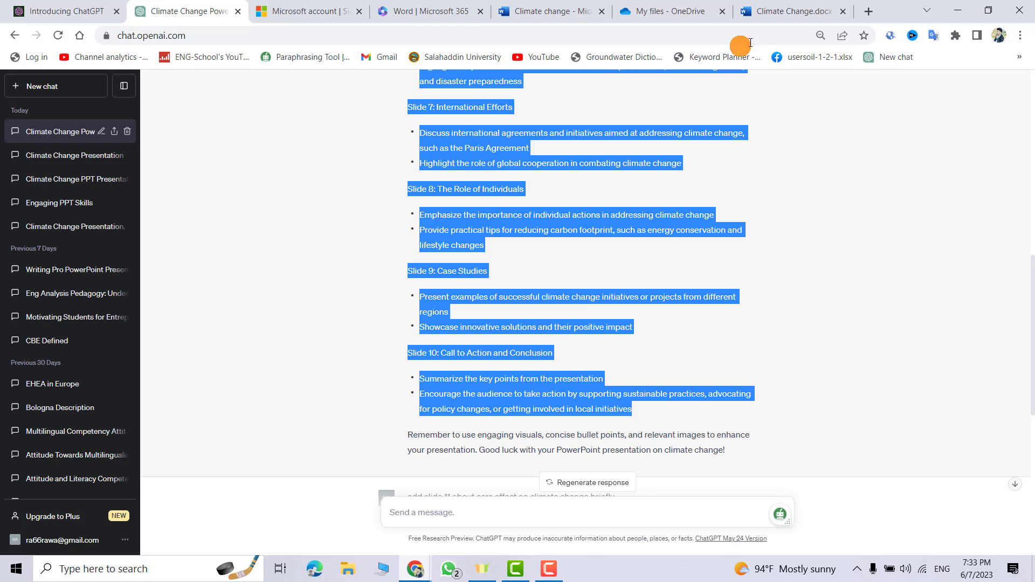
left_click(780, 16)
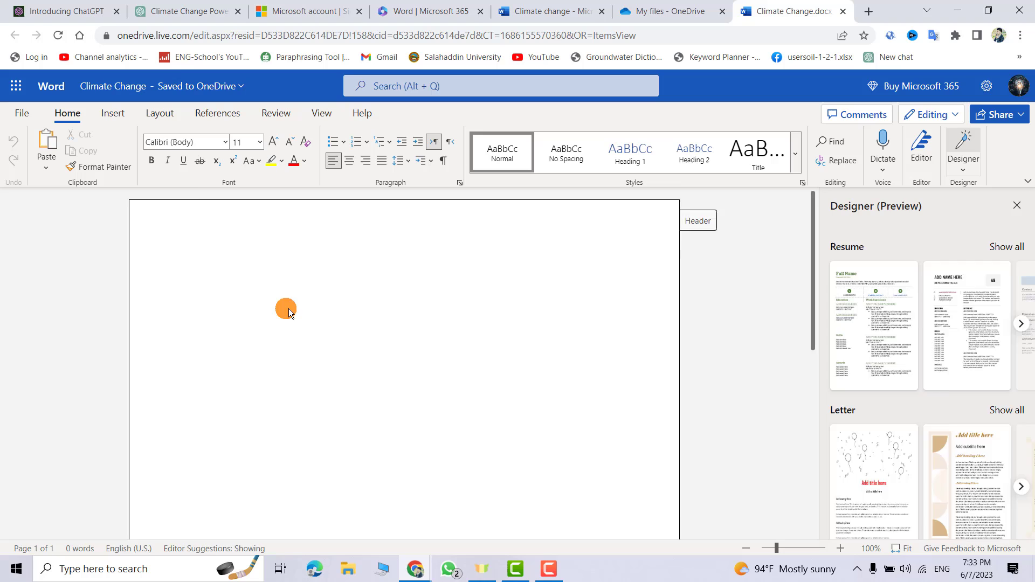
Paste the copied outline into the document, then select ChatGPT's Slide 11 reply
key("ctrl+v")
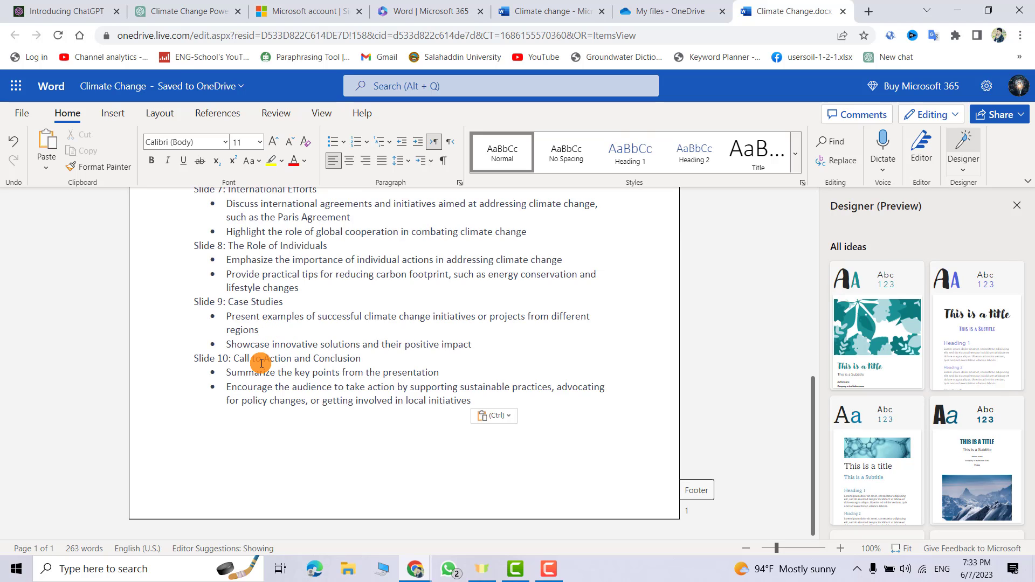
left_click(184, 11)
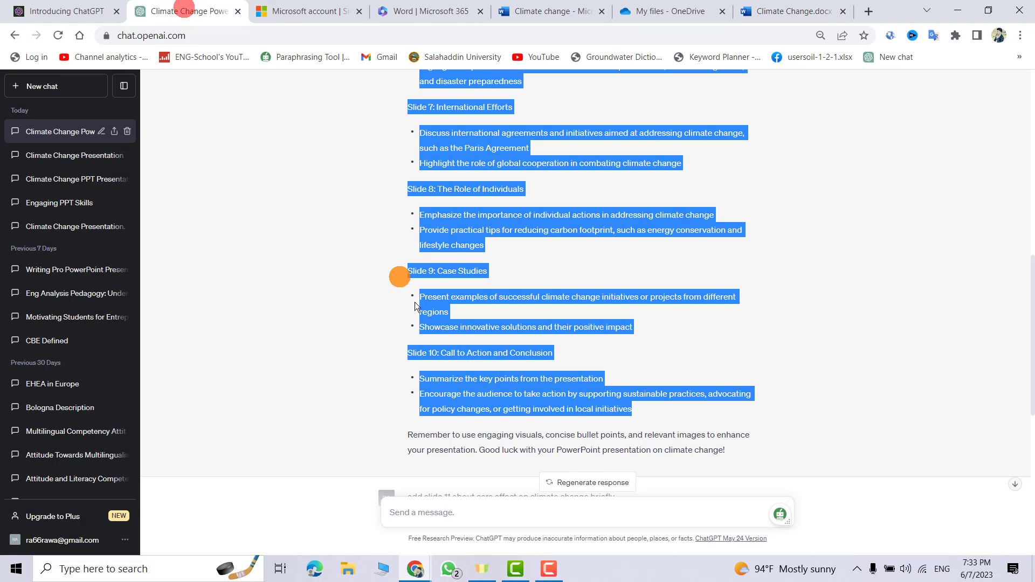
scroll(475, 295, "down", 7)
left_click_drag(399, 232, 587, 390)
key("ctrl+c")
scroll(580, 418, "down", 2)
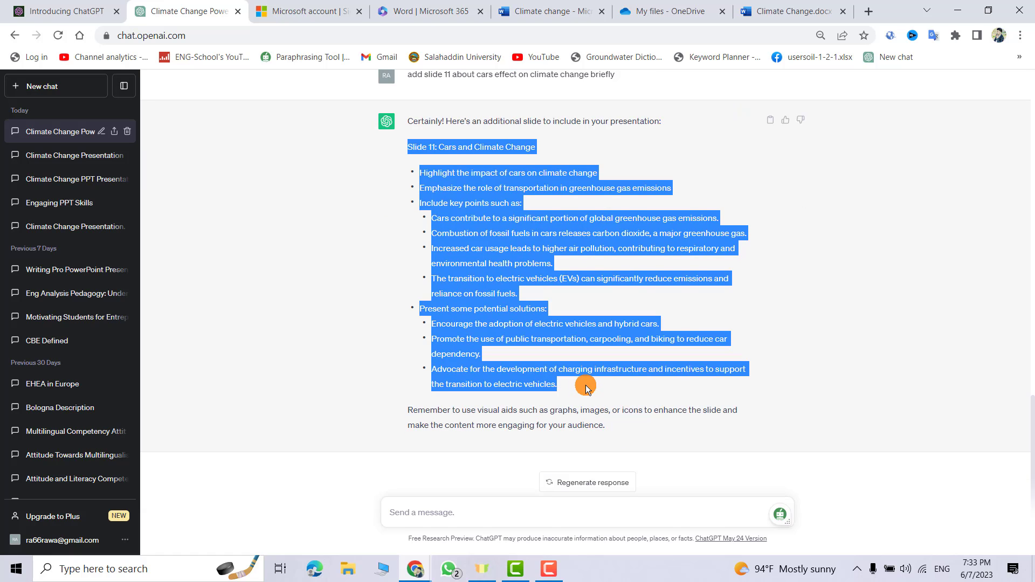
Paste the Slide 11 Cars and Climate Change text below the outline in Climate Change.docx
left_click(799, 15)
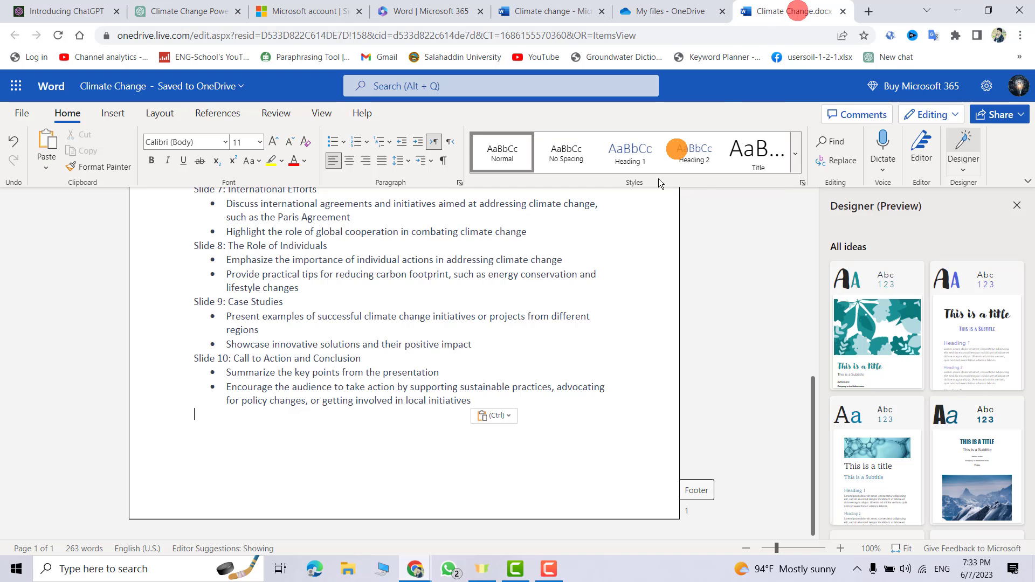
left_click(261, 454)
key("ctrl+v")
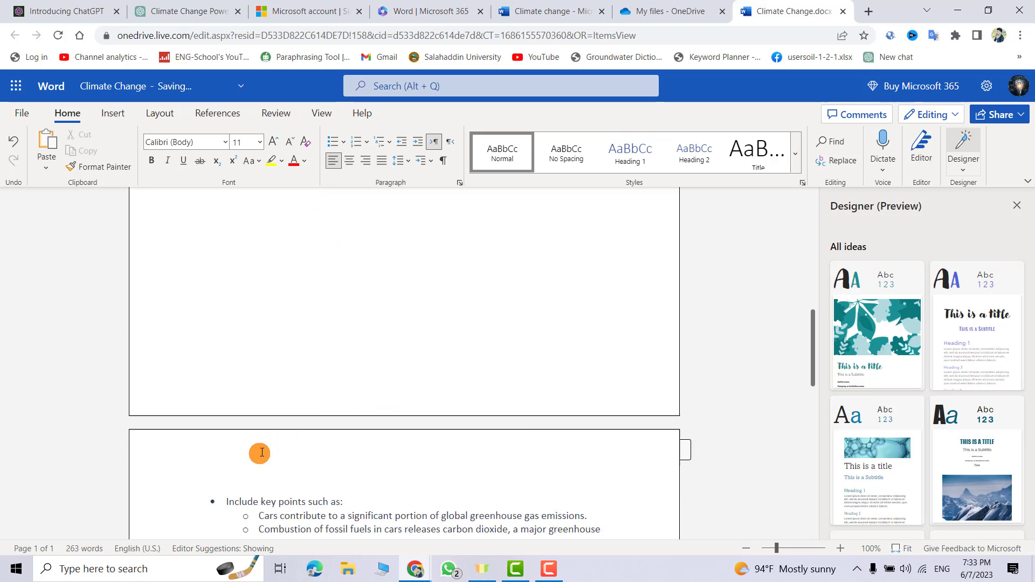
scroll(262, 295, "up", 4)
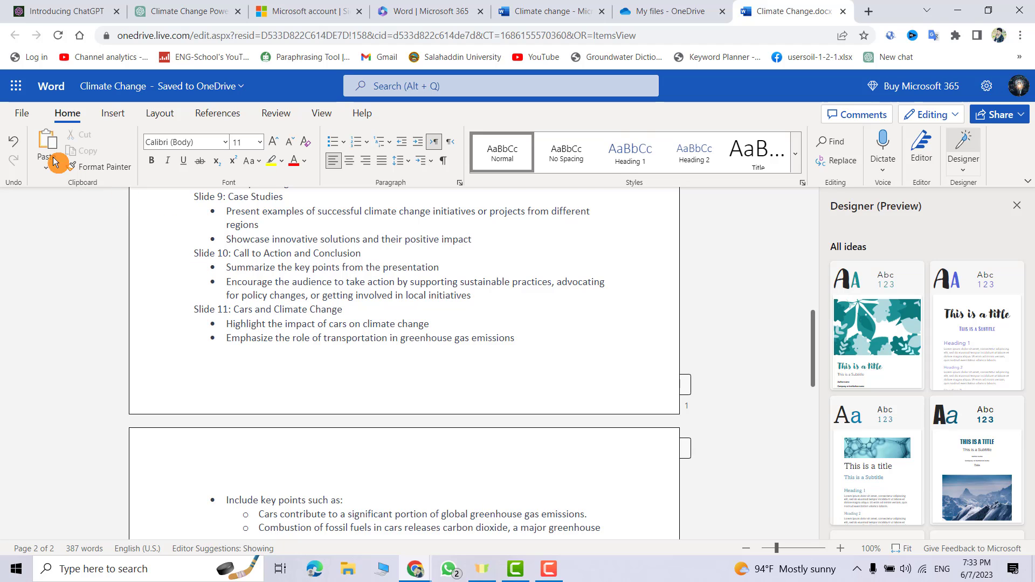
Export the Climate Change outline to a PowerPoint presentation to bring up the design themes
left_click(23, 114)
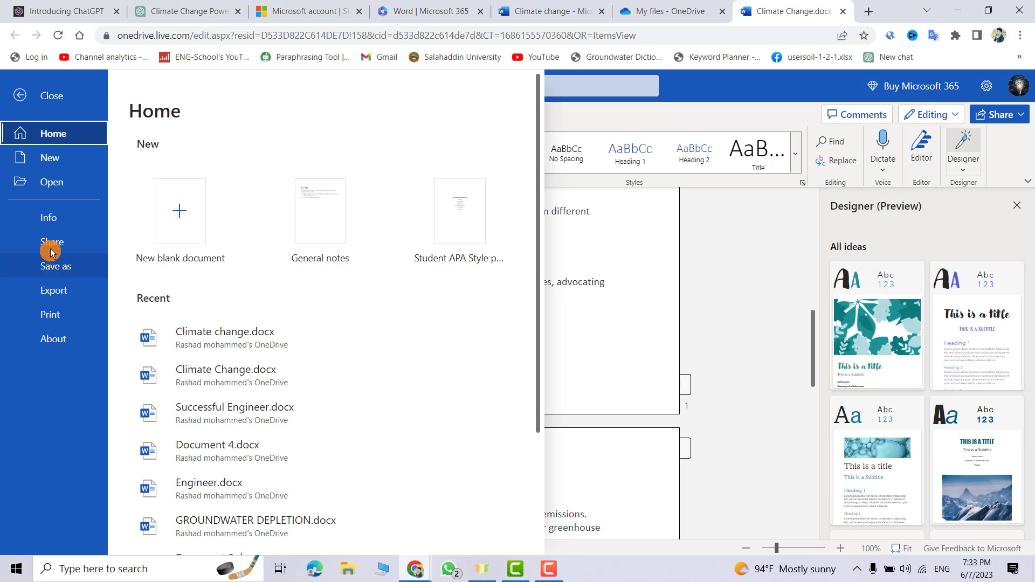
left_click(49, 291)
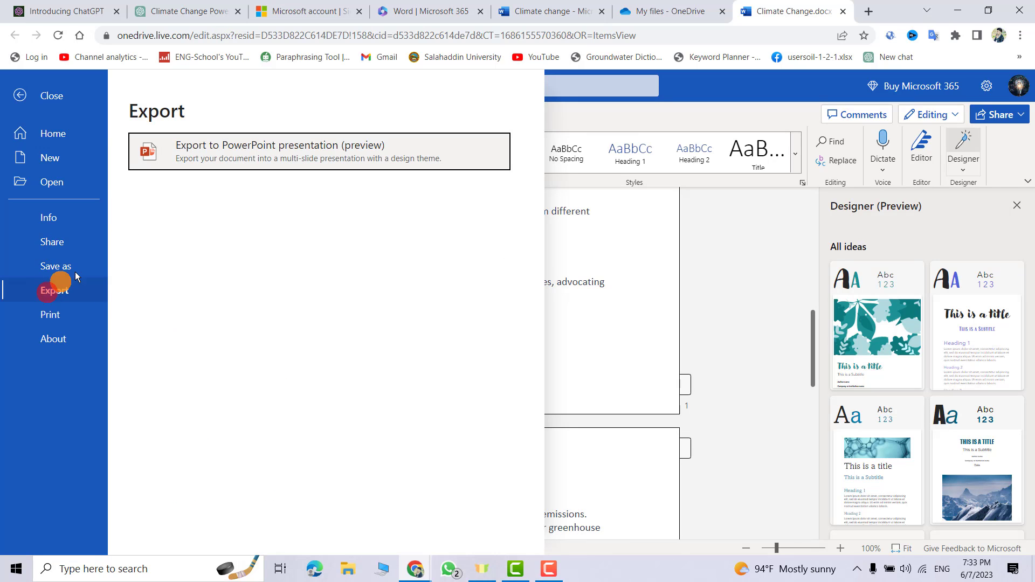
left_click(260, 155)
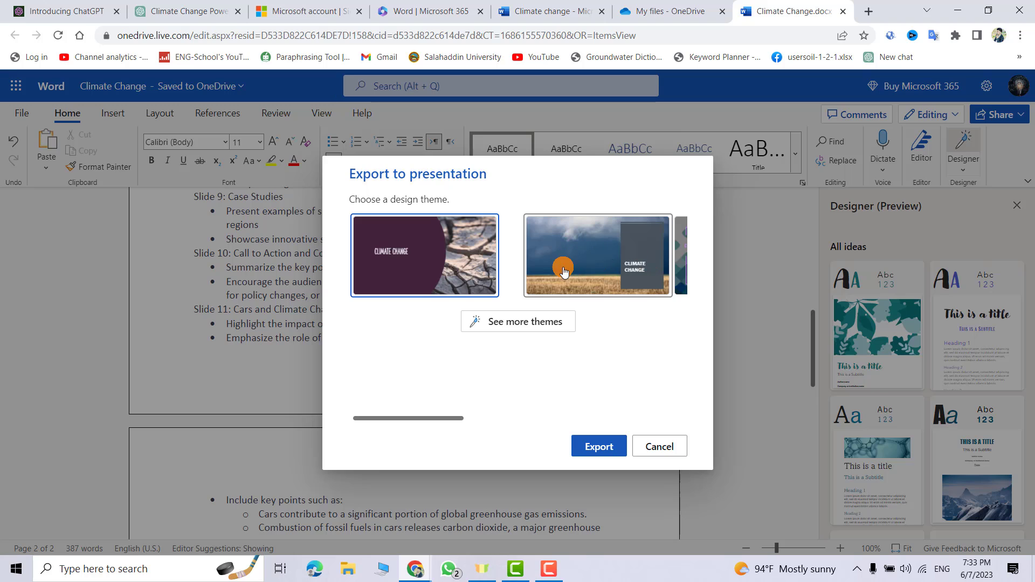
Browse more themes, export with the dark purple cracked-earth design, and open the new presentation
mouse_move(433, 418)
left_mouse_down()
mouse_move(573, 396)
mouse_move(718, 402)
mouse_move(431, 400)
left_mouse_up()
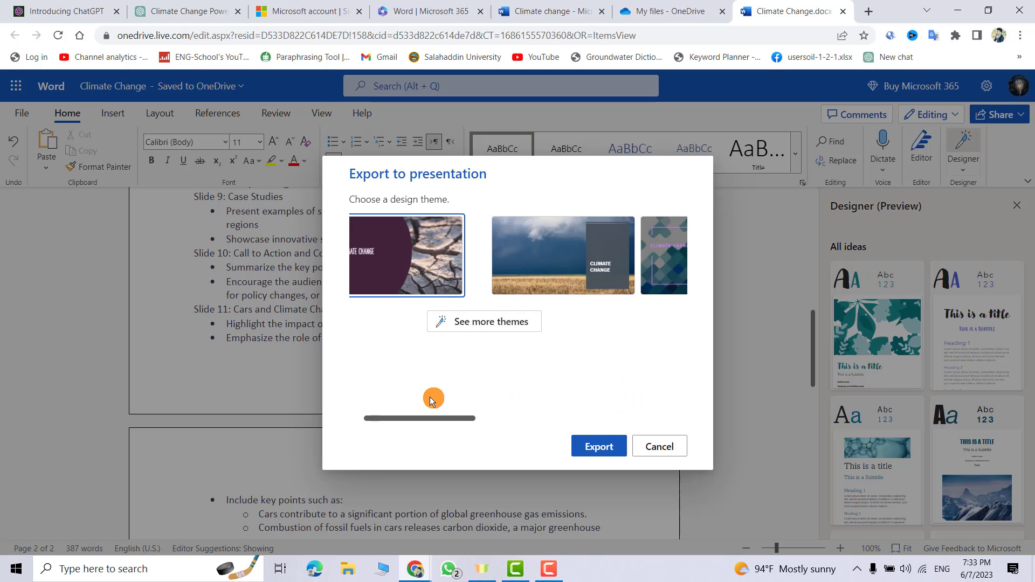
left_click(518, 331)
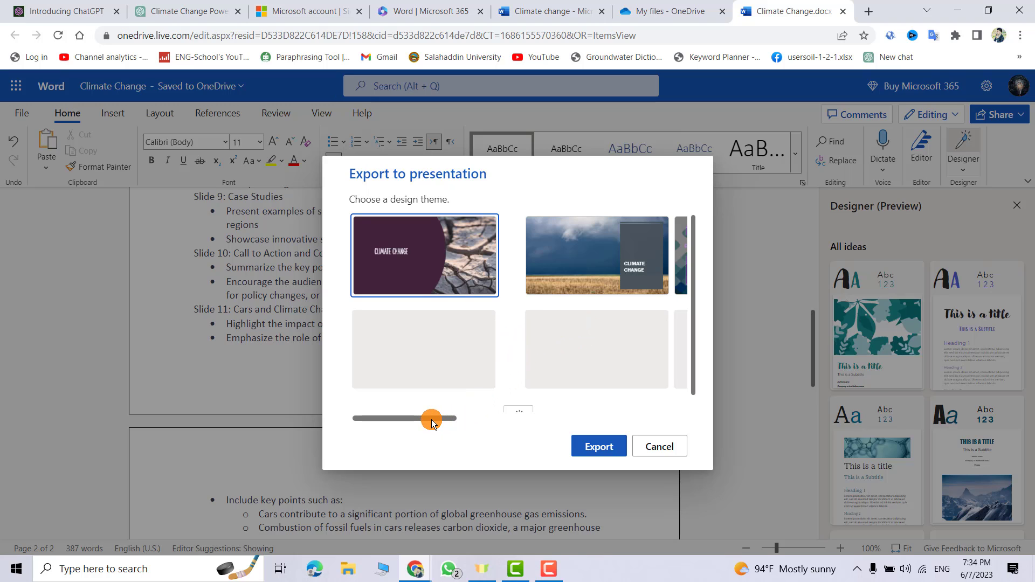
scroll(516, 367, "down", 1)
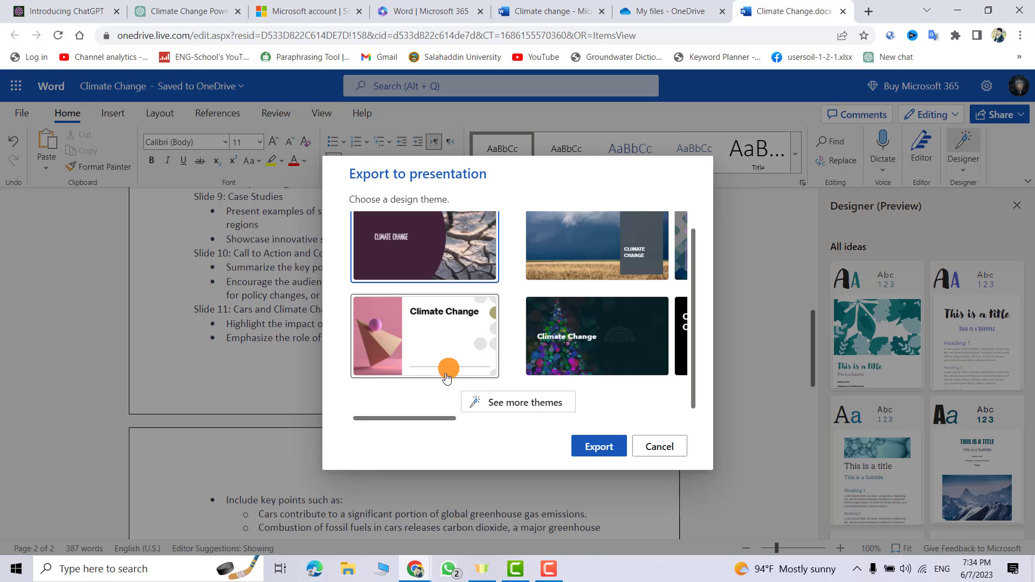
left_click_drag(427, 421, 406, 426)
scroll(485, 324, "up", 1)
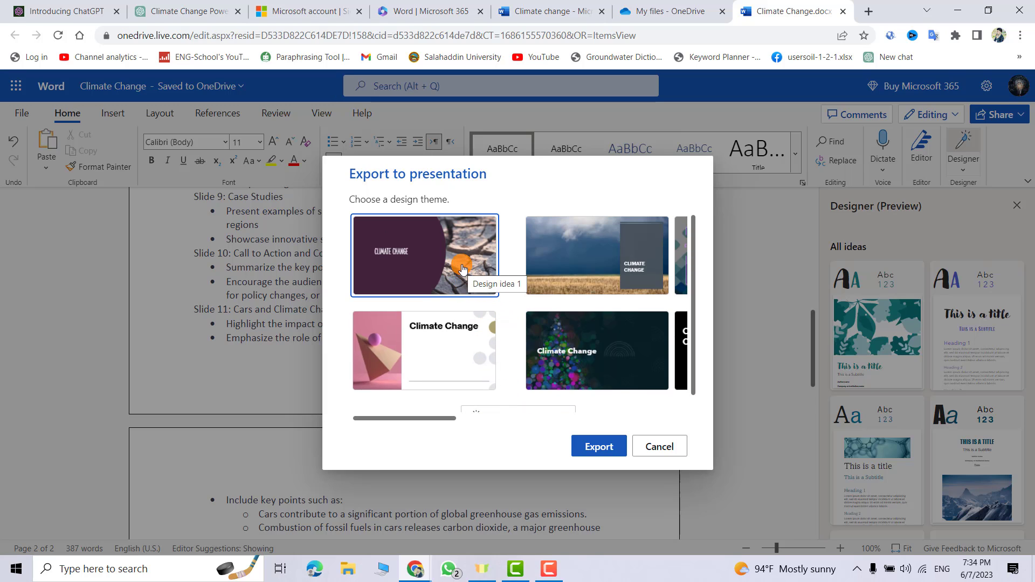
left_click(598, 446)
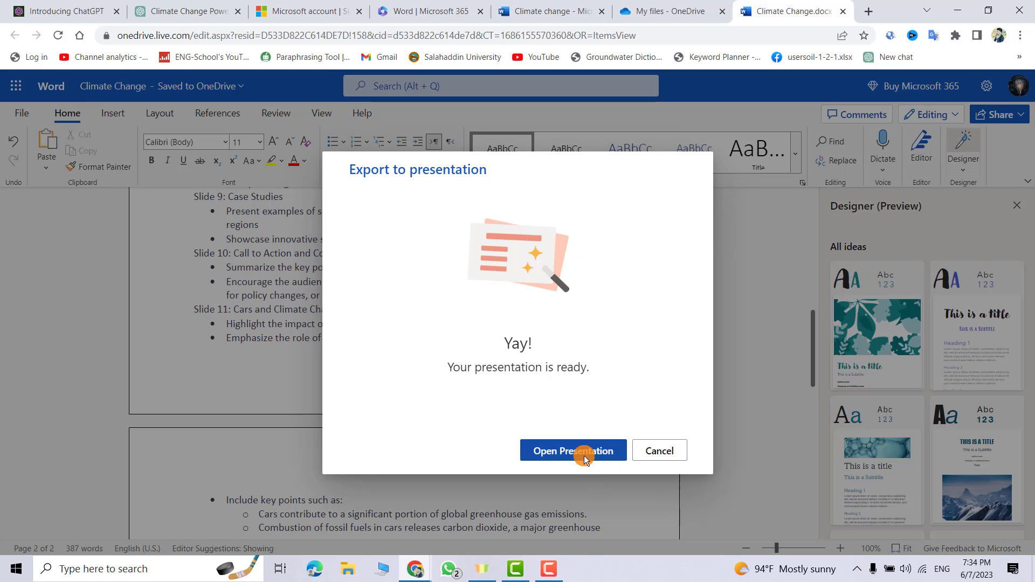
left_click(584, 455)
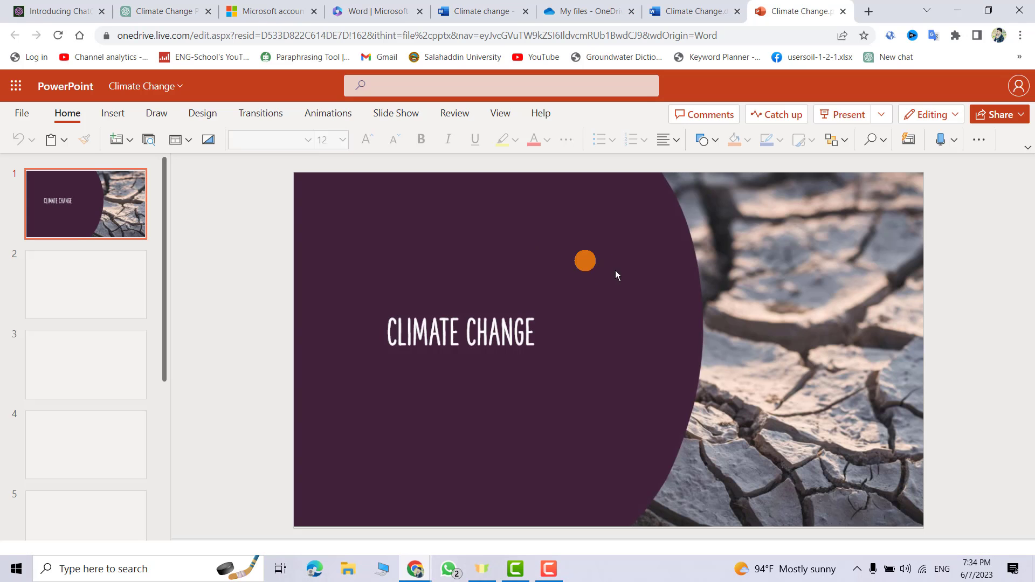
Download a copy of the presentation as Climate Change.pptx and open the downloaded file's options
left_click_drag(177, 263, 150, 191)
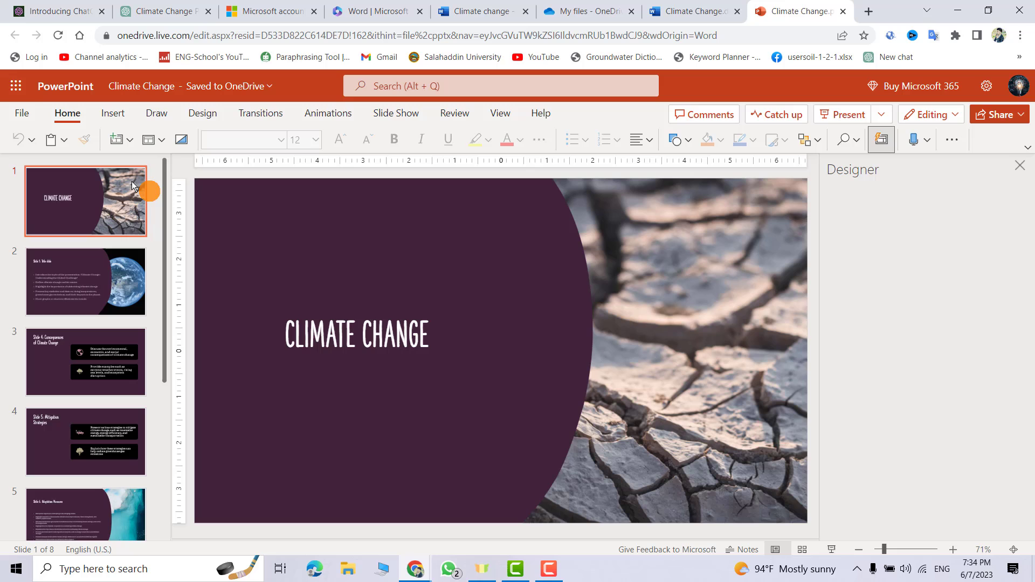
left_click(21, 112)
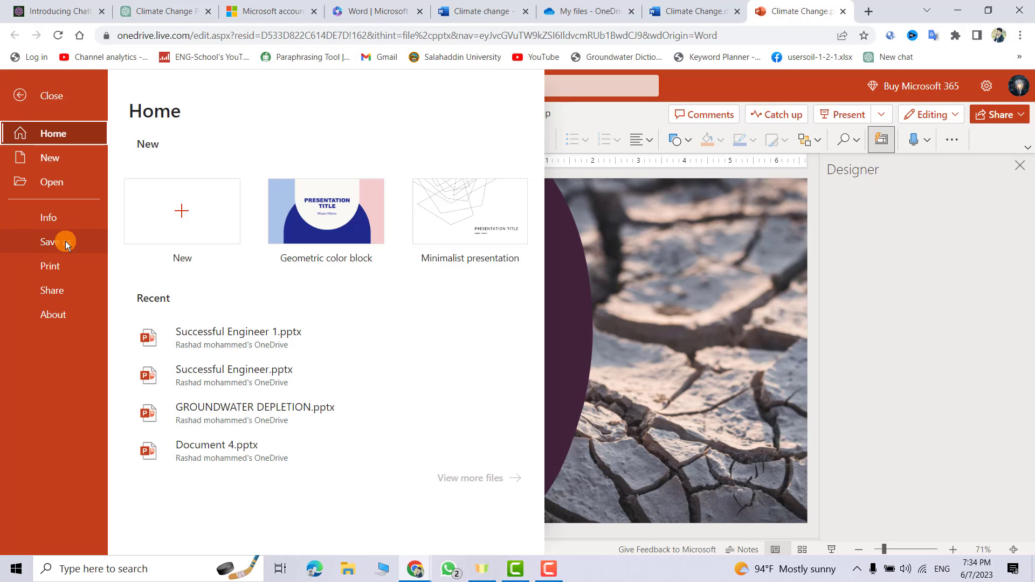
left_click(66, 241)
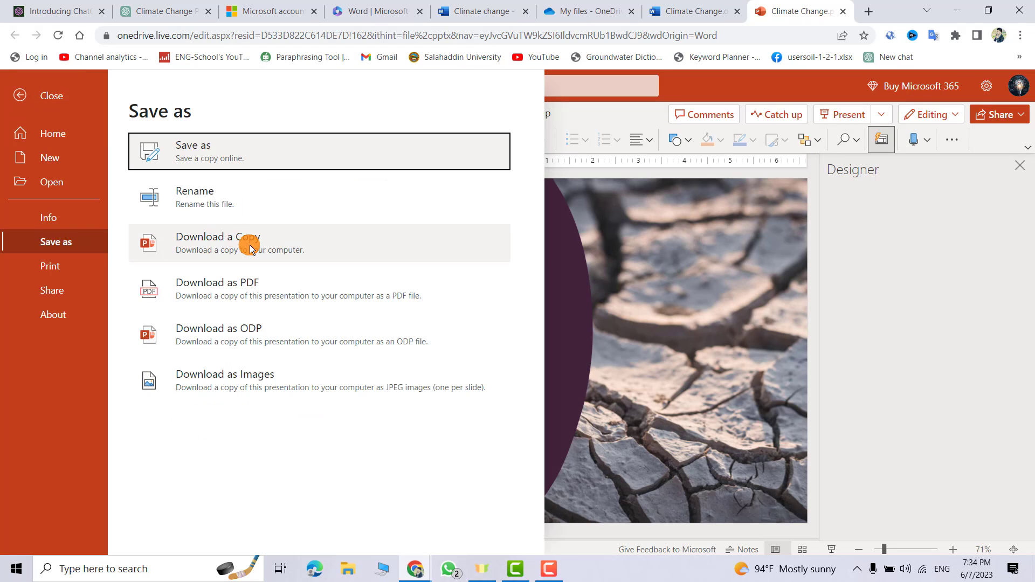
left_click(250, 245)
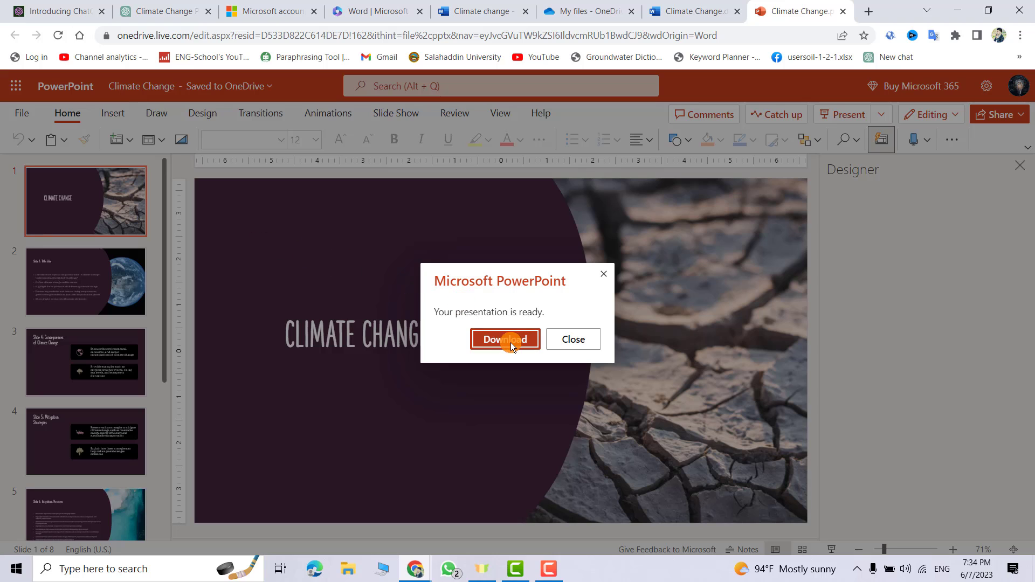
left_click(510, 342)
left_click(144, 537)
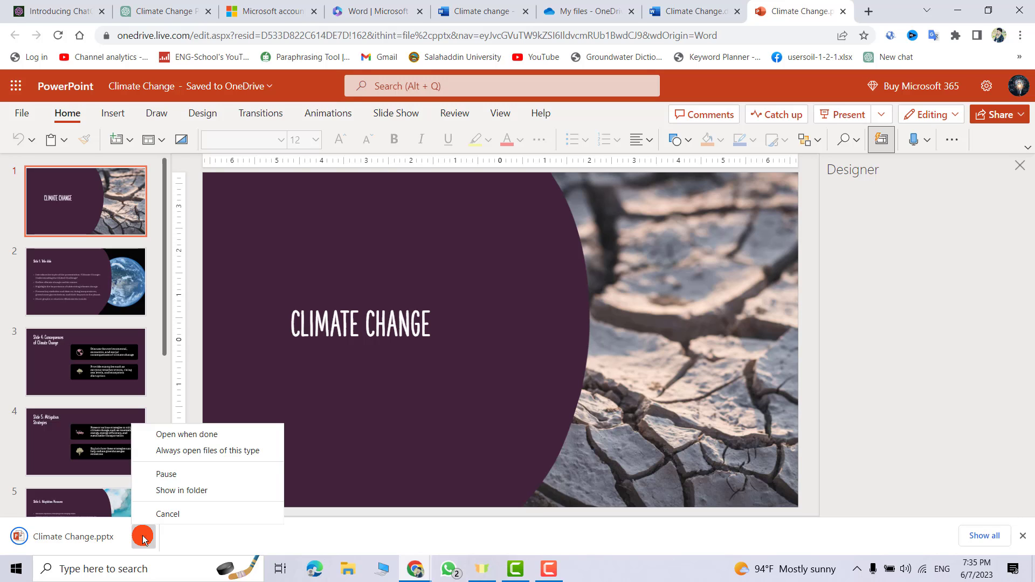
Open Climate Change.pptx from the Downloads folder in desktop PowerPoint and start the slide show
left_click(181, 490)
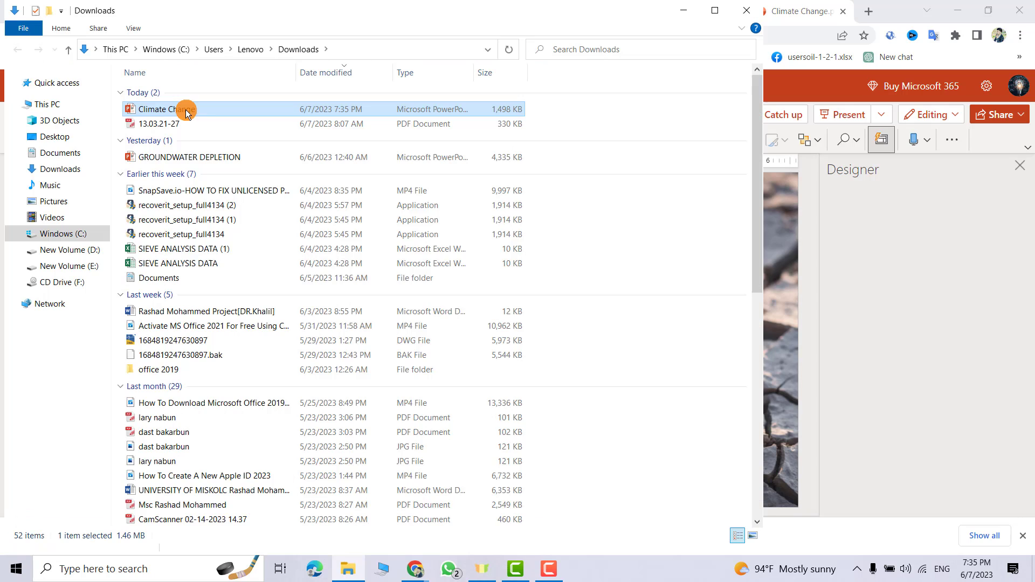
double_click(186, 110)
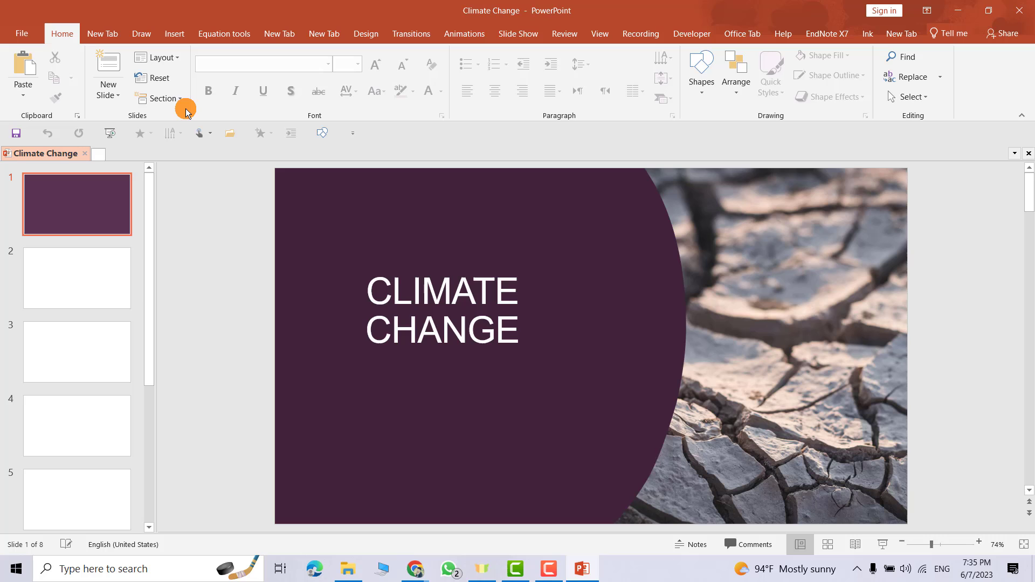
left_click(885, 545)
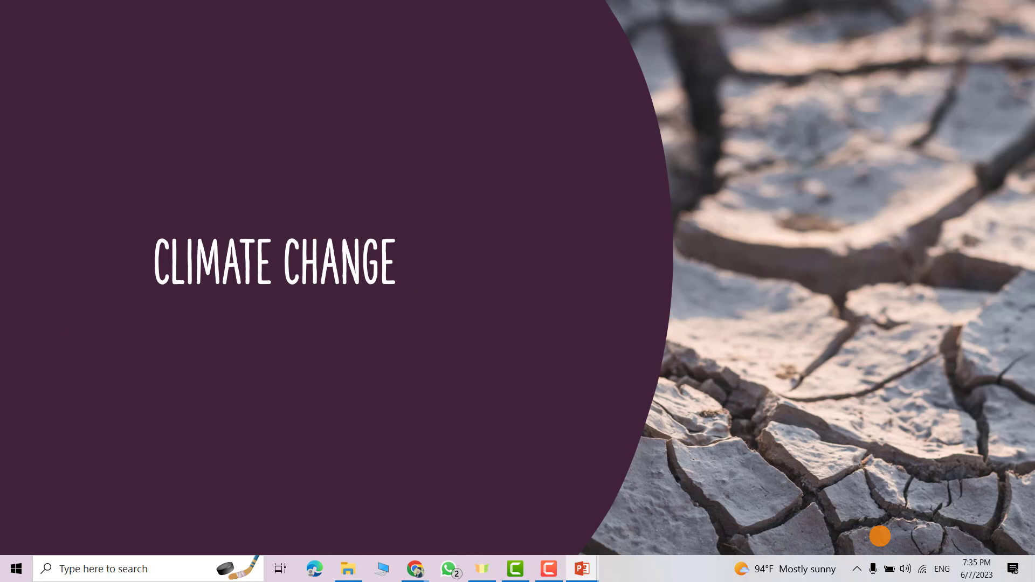
Advance through every slide to the end screen, then scroll back to slide 11's car solutions
left_click(880, 537)
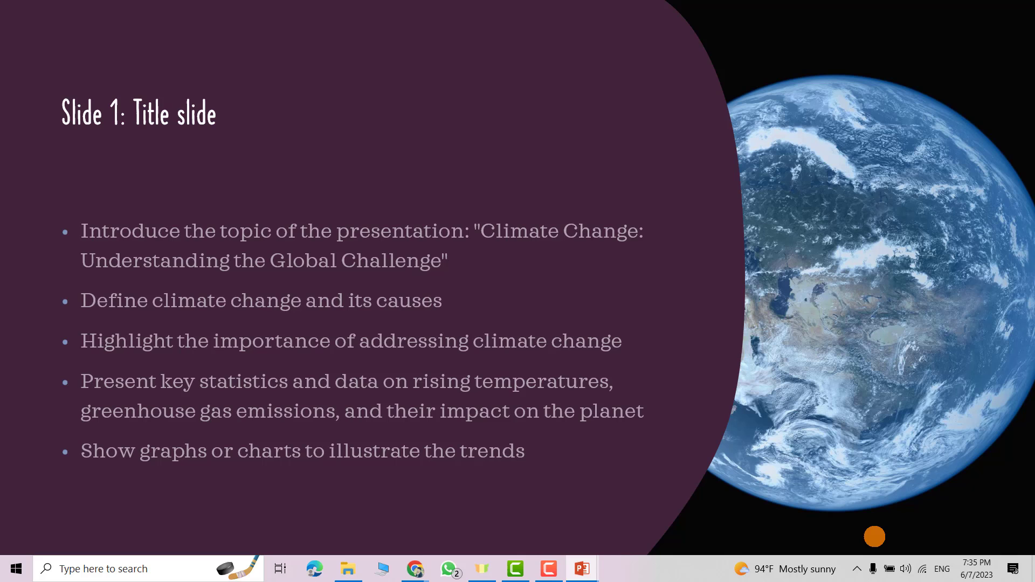
left_click(871, 535)
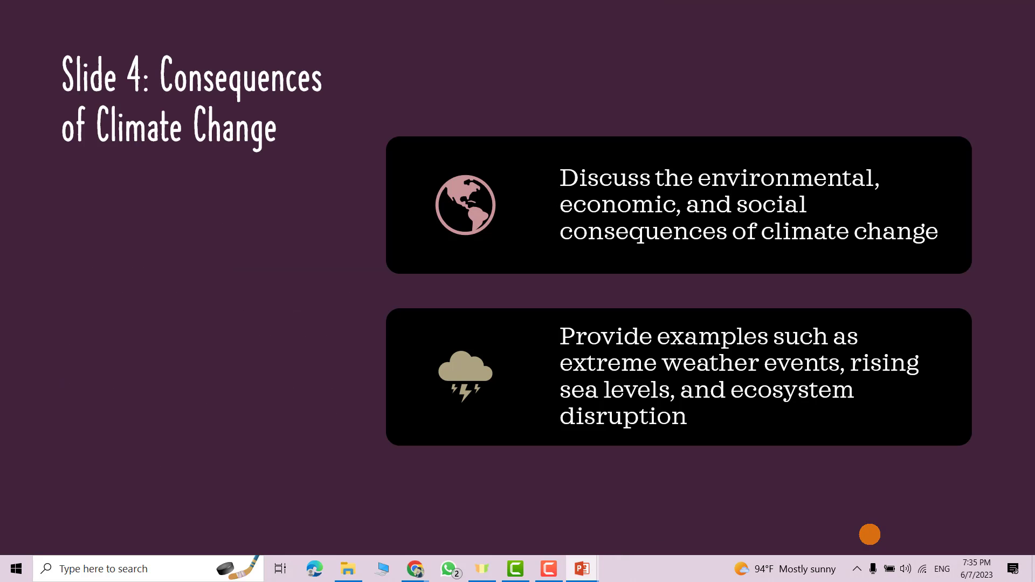
left_click(870, 535)
left_click(867, 533)
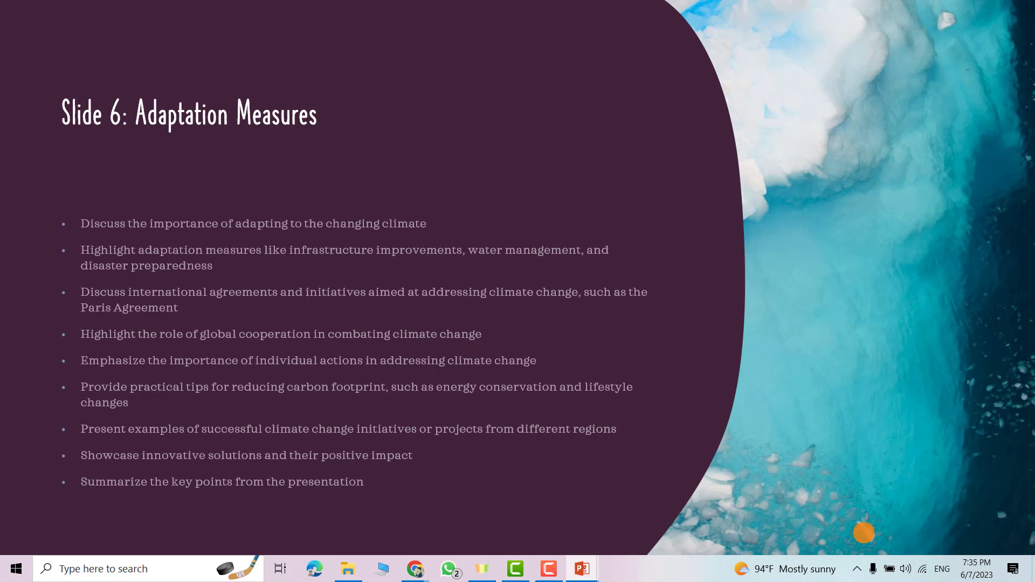
left_click(861, 533)
left_click(858, 533)
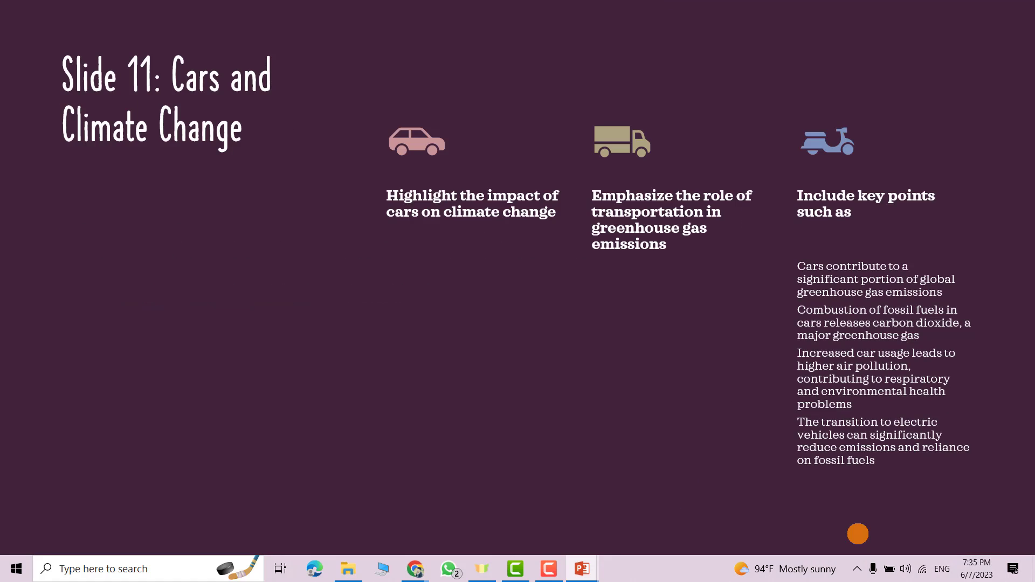
left_click(855, 534)
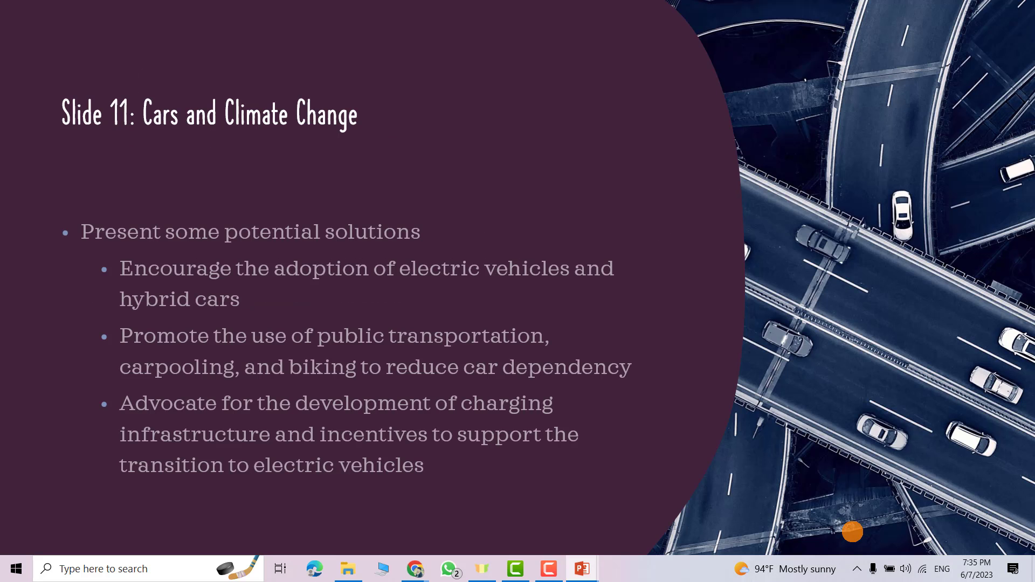
left_click(851, 531)
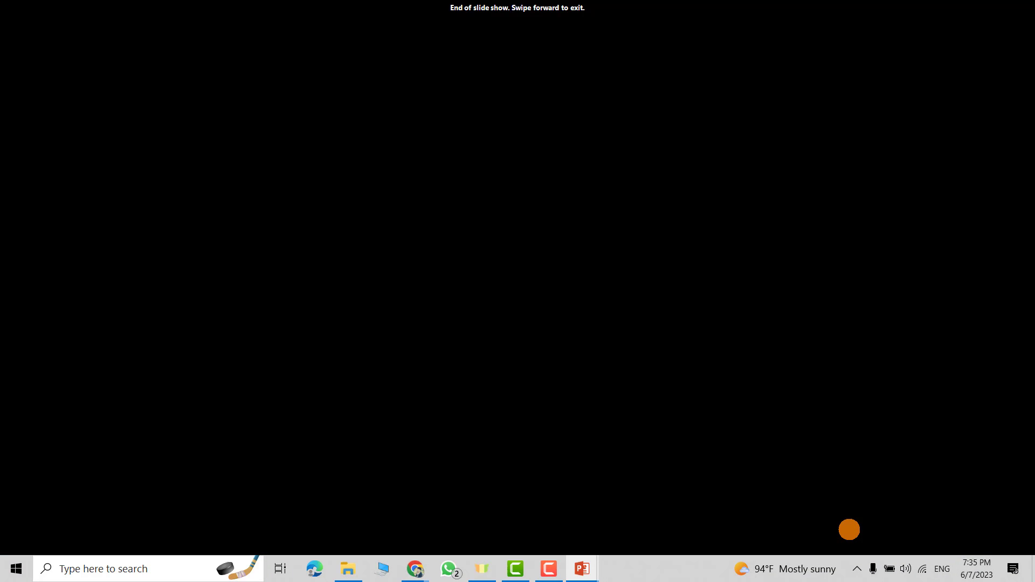
scroll(849, 529, "up", 1)
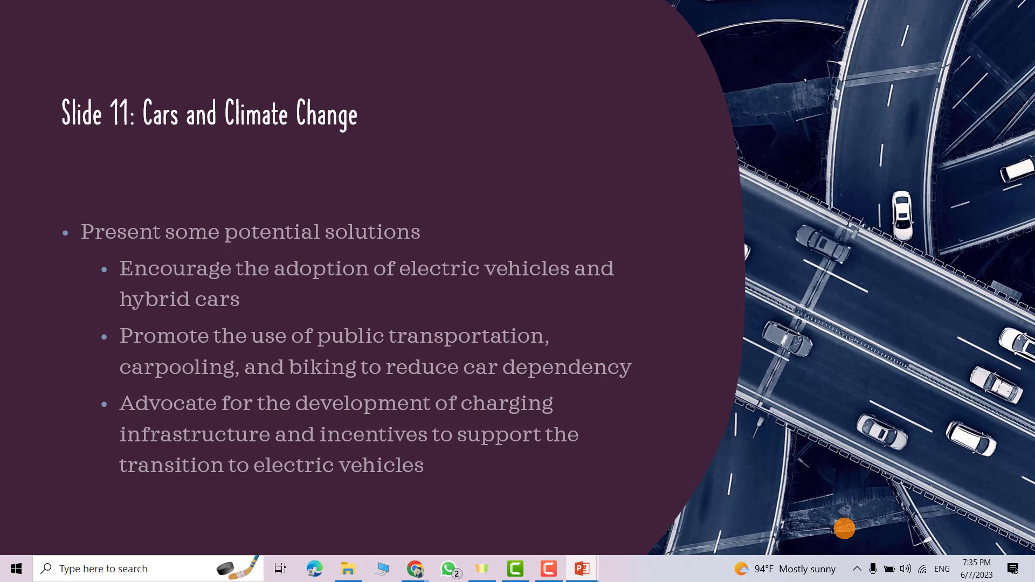